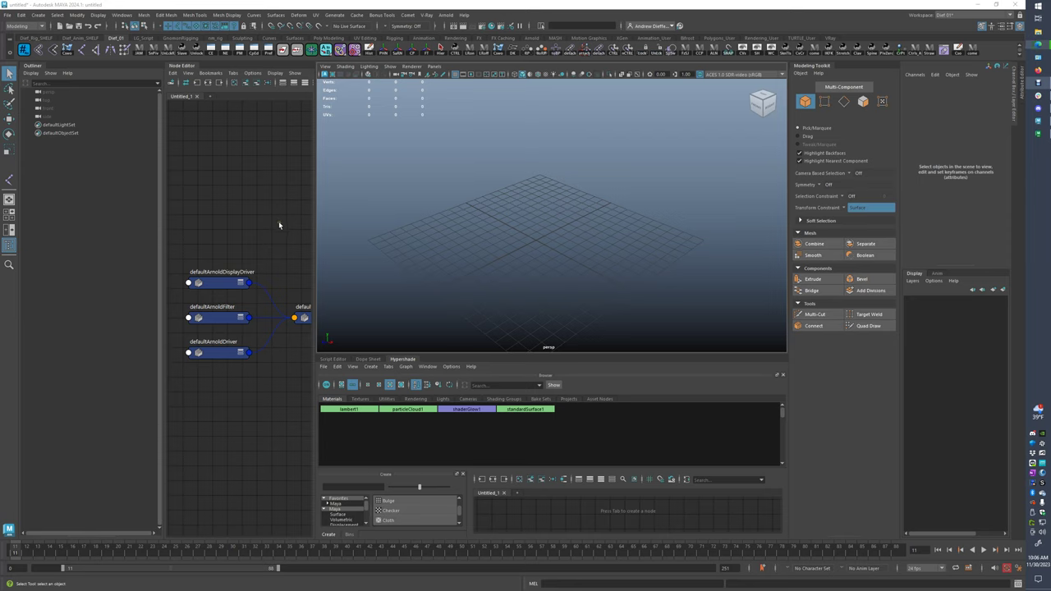
Collapse the Node Editor so the perspective viewport gets more room
left_click_drag(523, 222, 510, 202, "alt")
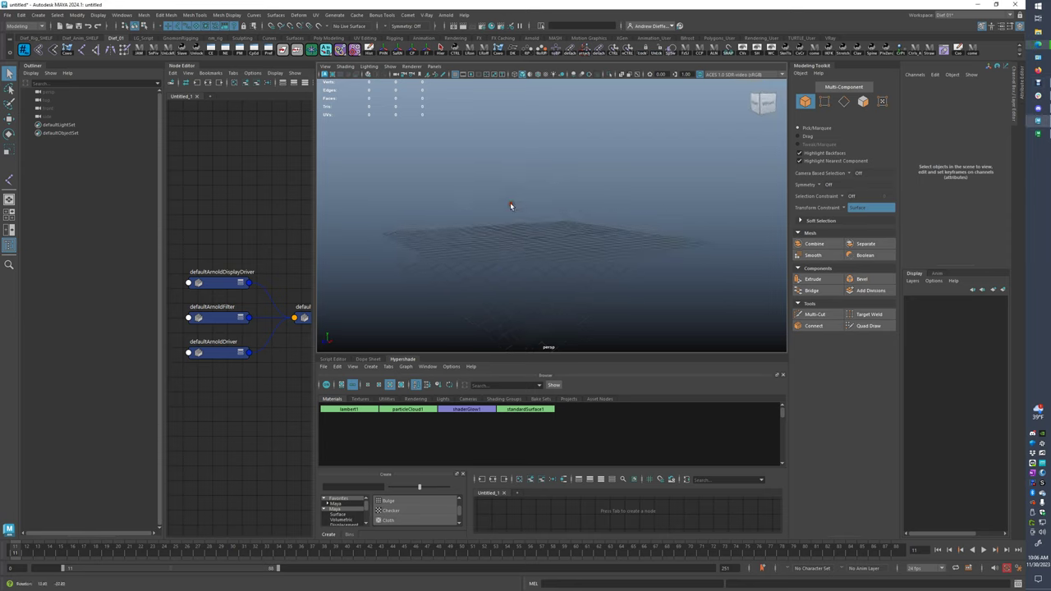
left_click(174, 66)
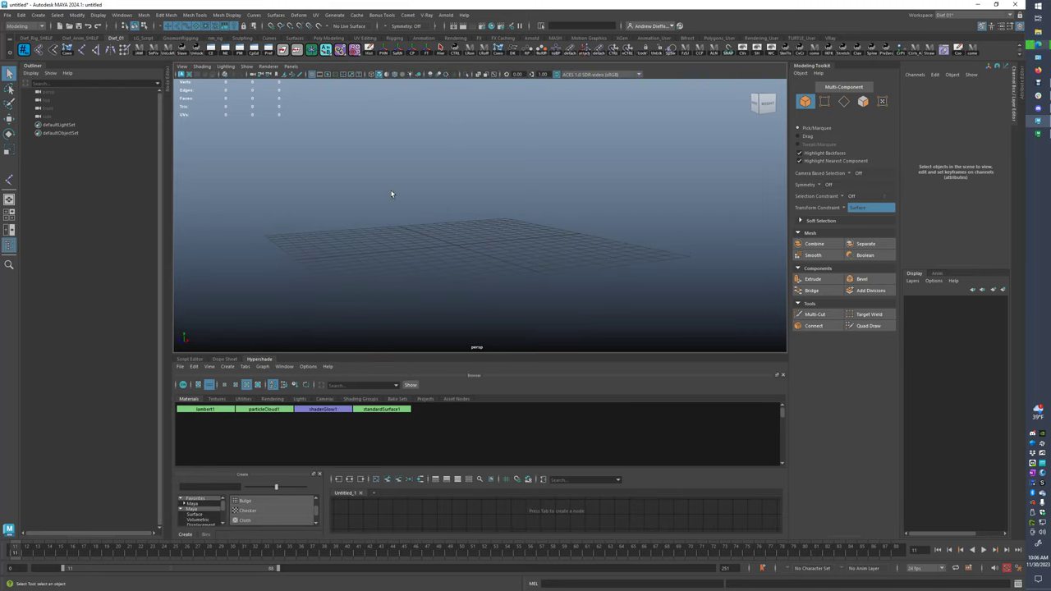
In the front view, switch the viewport background to flat grey and draw a descending three-joint chain with the Joint Tool
left_click(86, 51)
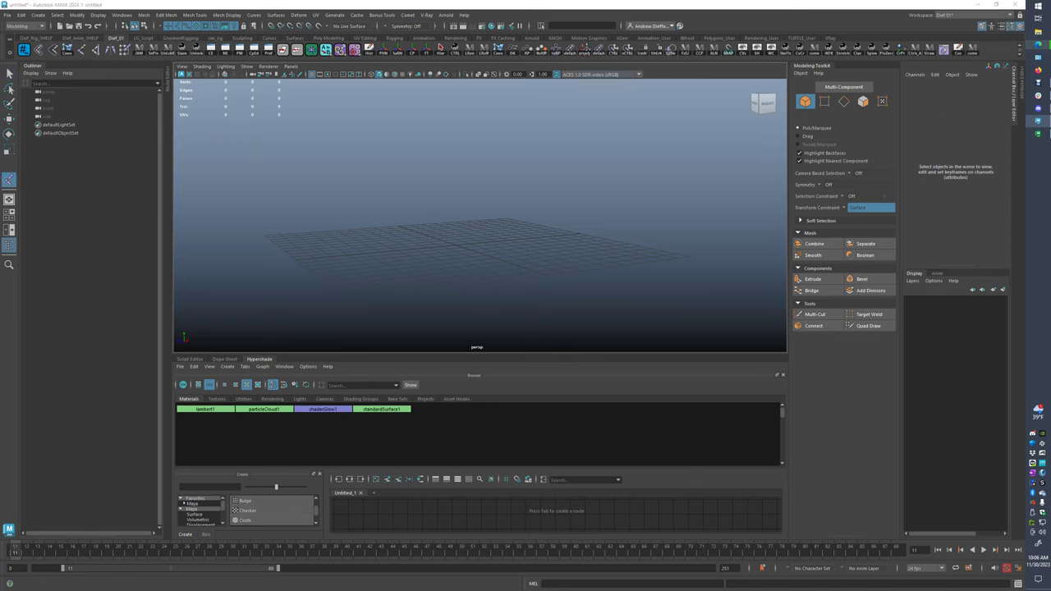
left_click_drag(1050, 112, 848, 76)
left_click(456, 256)
key("space")
left_click_drag(448, 244, 448, 261)
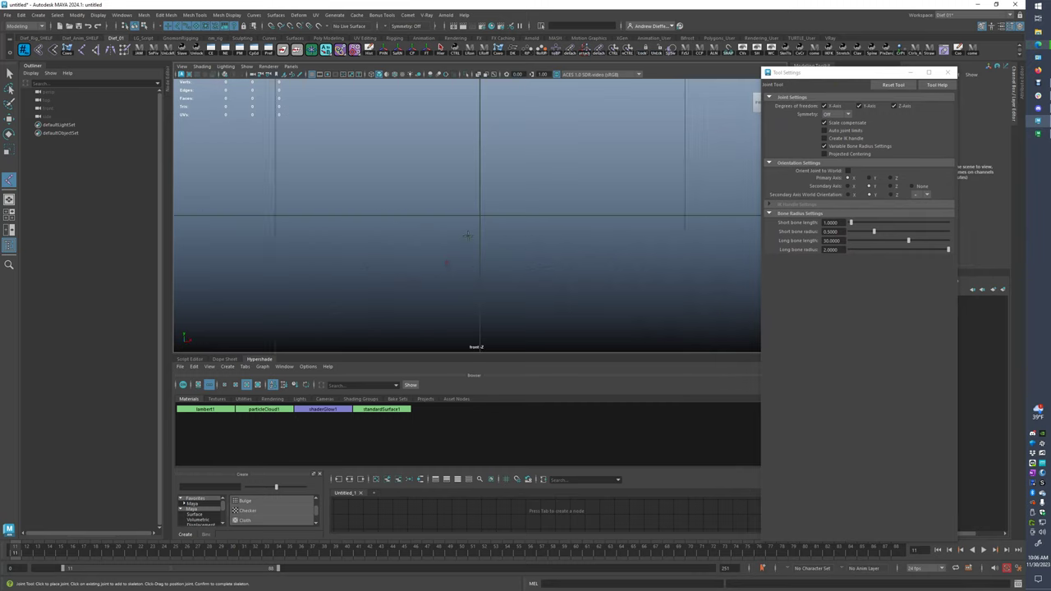
scroll(485, 216, "down", 3)
middle_click_drag(467, 237, 420, 289, "alt")
scroll(449, 233, "up", 2)
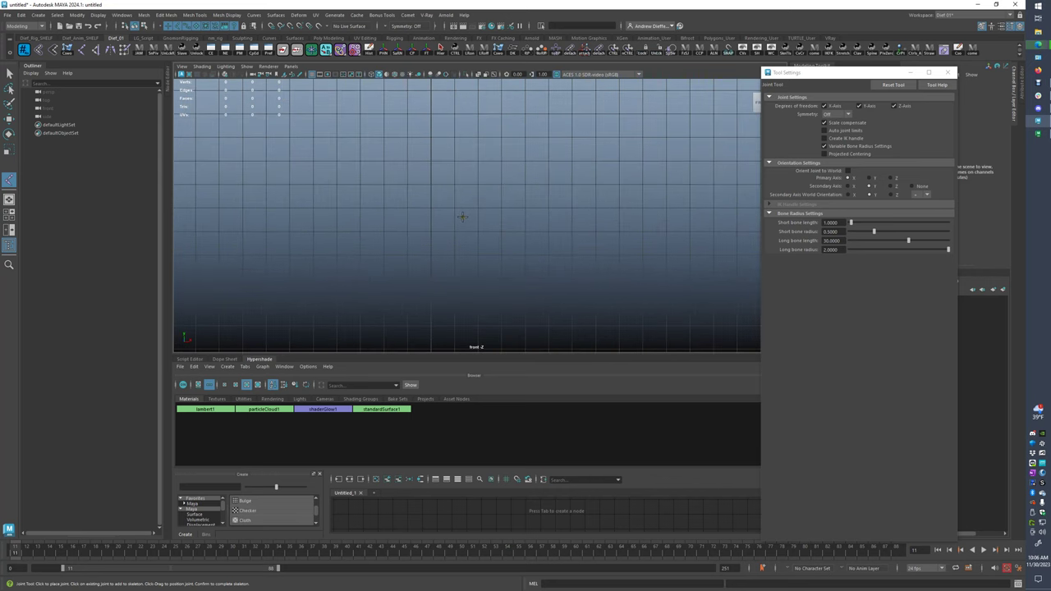
key("alt+b")
key("alt+b")
middle_click_drag(462, 216, 473, 210, "alt")
left_click(474, 196)
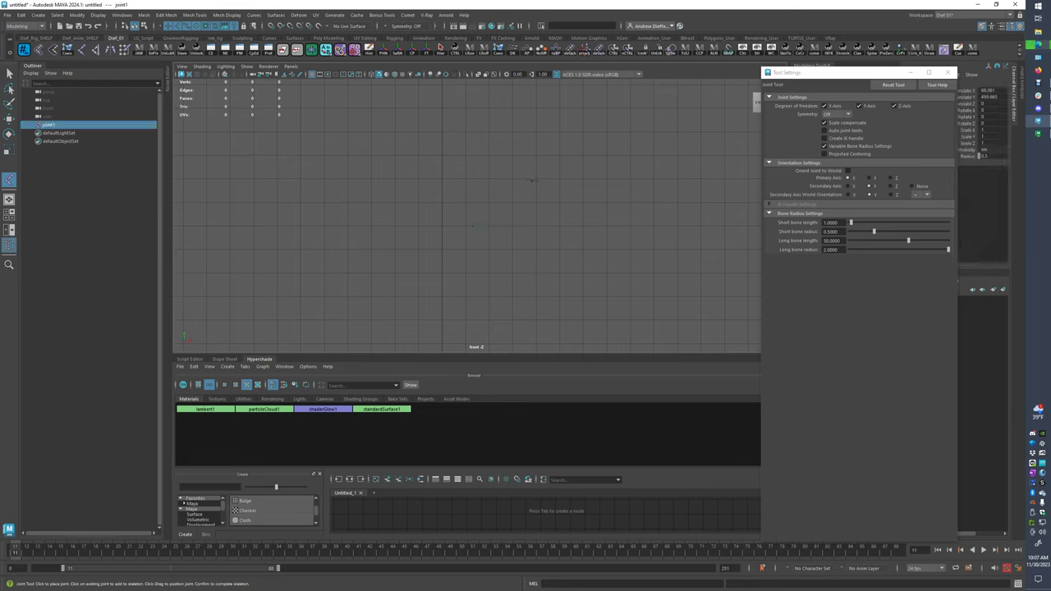
left_click(525, 220)
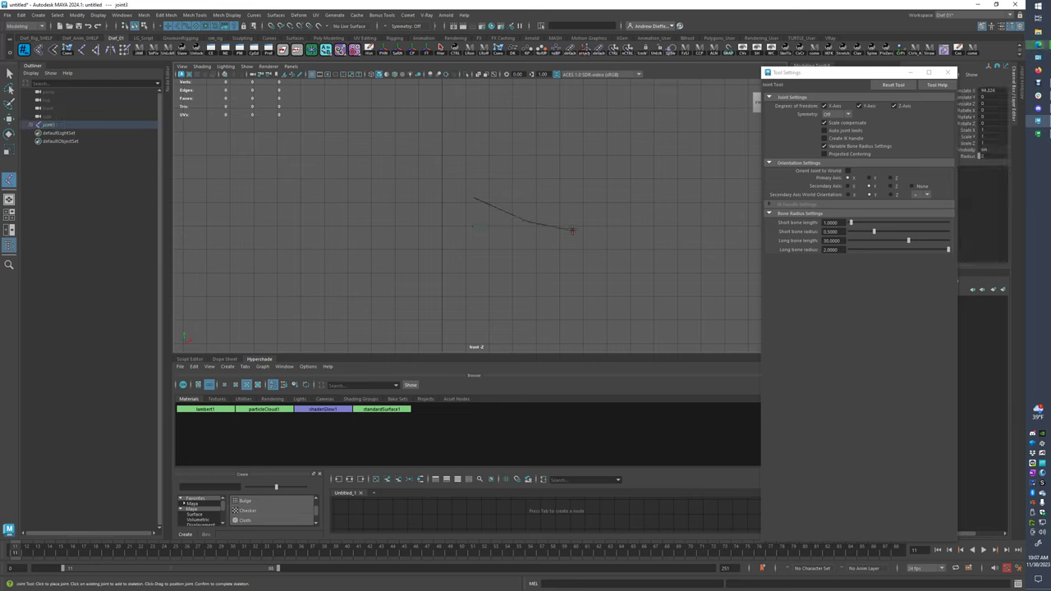
Return to the perspective view, frame the joint chain and set the root joint's radius to 23
key("space")
left_click_drag(578, 232, 575, 217)
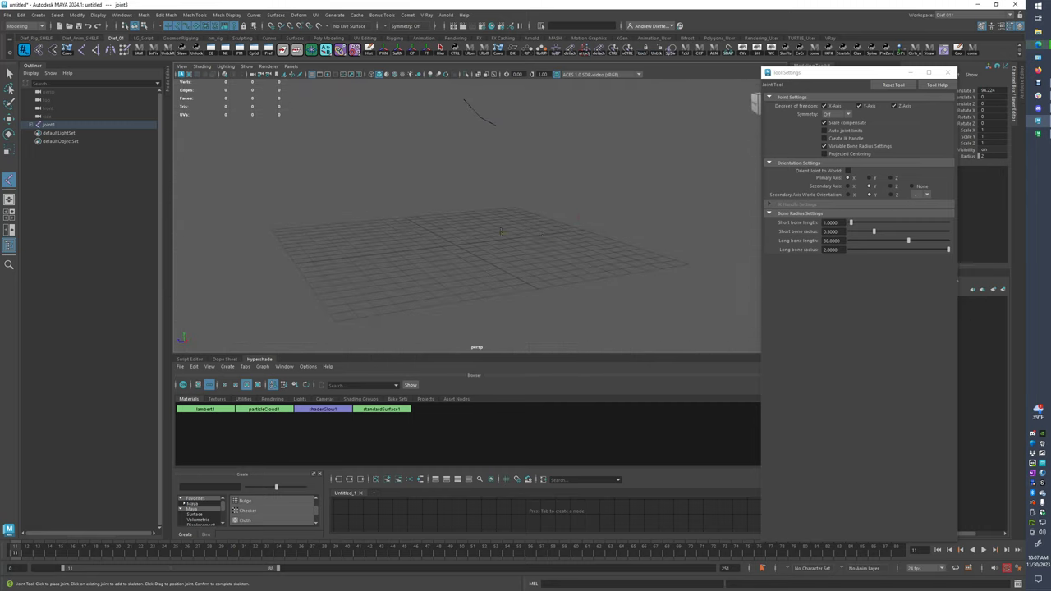
key("f")
middle_click_drag(498, 182, 568, 218, "alt")
right_click_drag(568, 218, 375, 237, "alt")
key("w")
left_click(380, 199)
left_click_drag(380, 200, 346, 237, "alt")
middle_click_drag(521, 247, 565, 290, "alt")
middle_click_drag(365, 216, 381, 213, "alt")
left_click_drag(382, 213, 318, 270)
key("f")
left_click_drag(382, 213, 357, 257, "alt")
left_click_drag(823, 74, 715, 82)
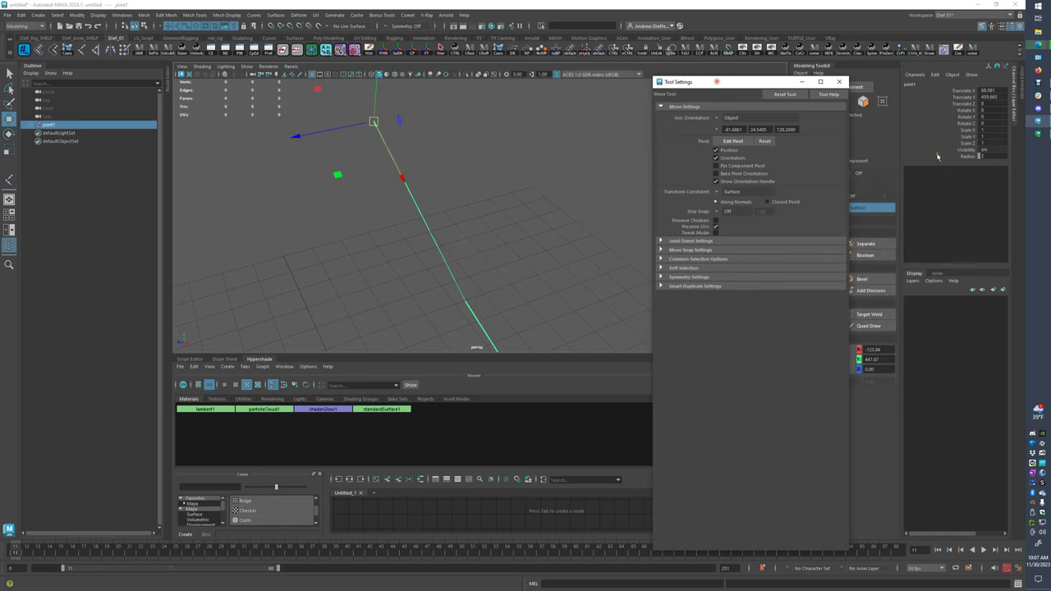
left_click(961, 157)
middle_click_drag(521, 158, 606, 148)
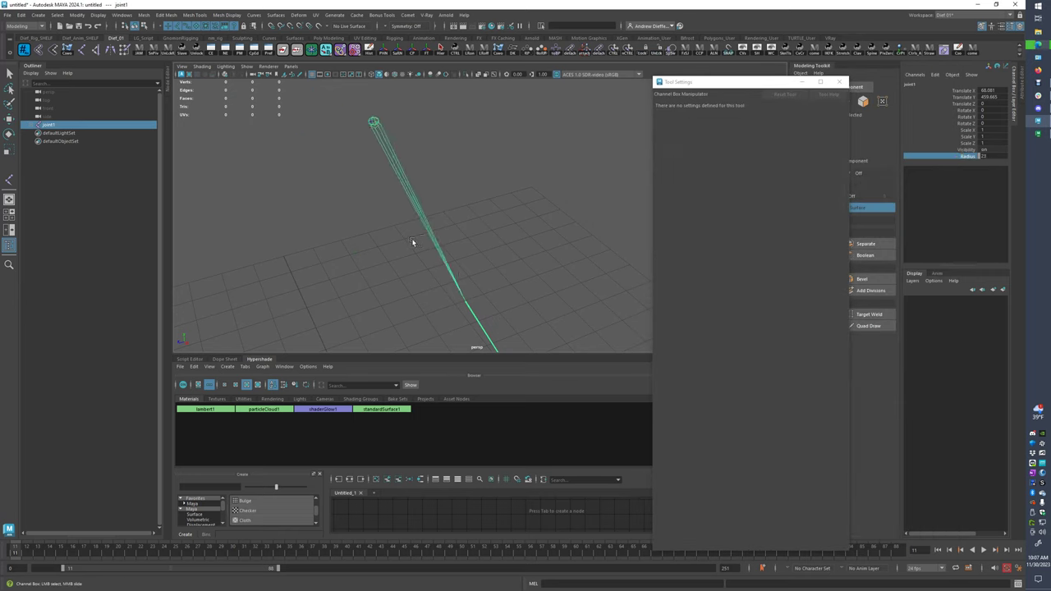
Using Object axis orientation, rotate the root joint to about -121, 24 and -10 degrees and freeze its transformations
left_click_drag(408, 242, 474, 175, "alt")
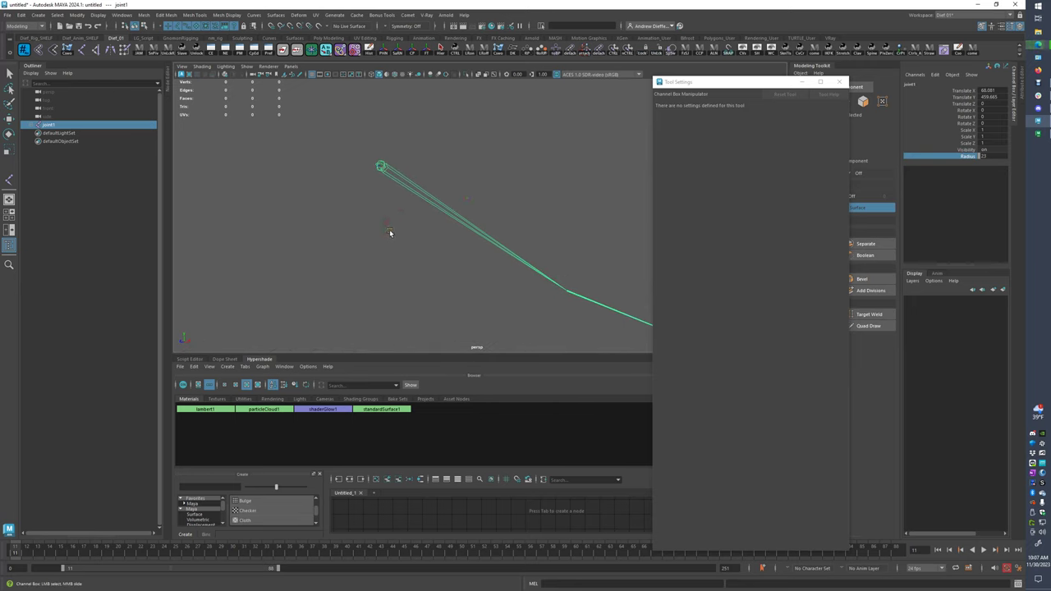
key("e")
left_click_drag(389, 230, 408, 213, "alt")
left_click_drag(788, 82, 758, 89)
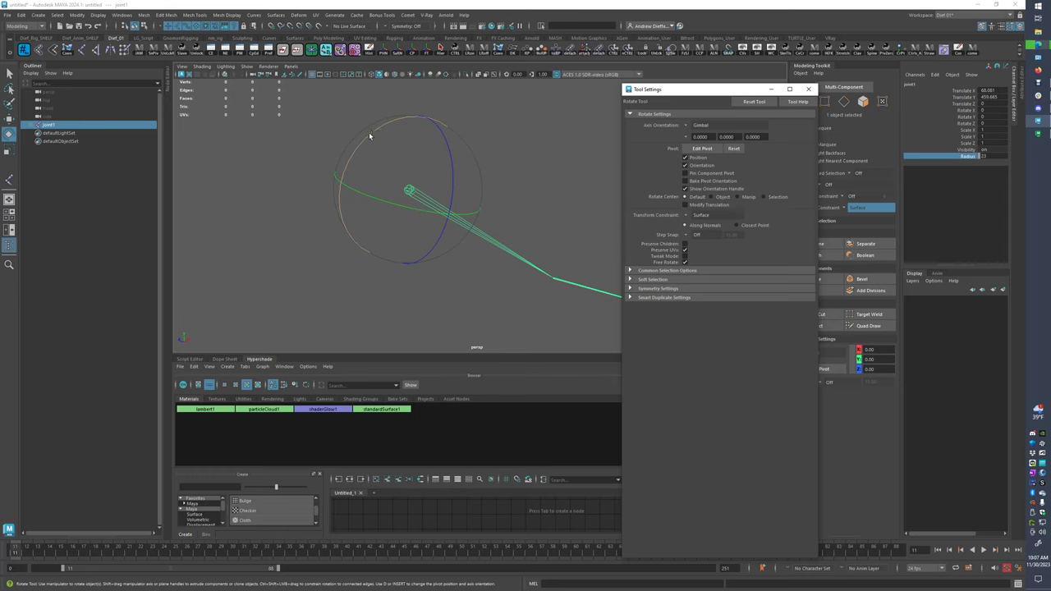
left_click_drag(369, 132, 429, 203)
key("e")
key("e")
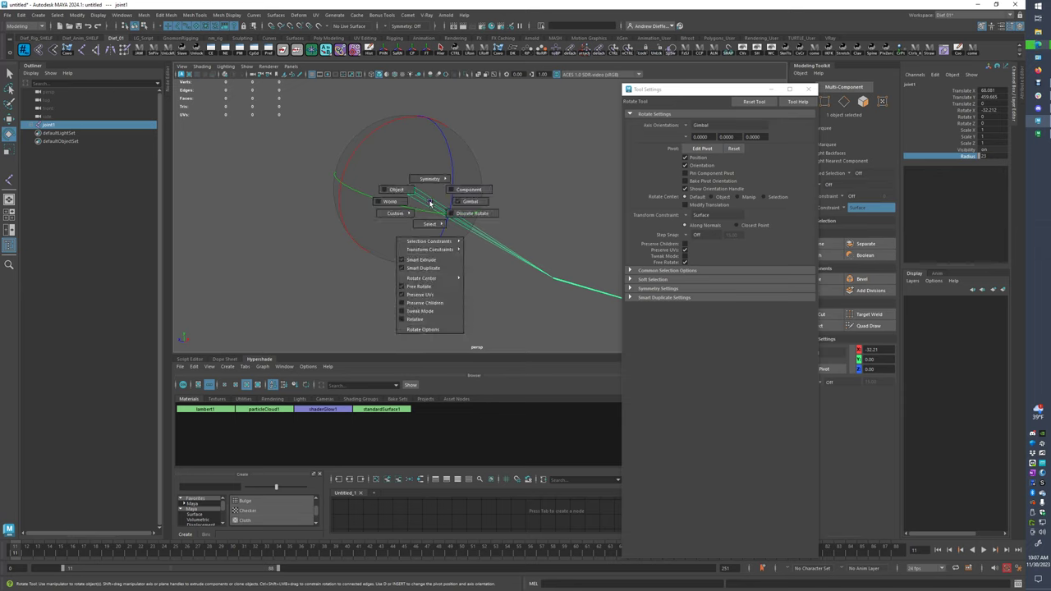
right_click_drag(427, 201, 406, 195)
left_click_drag(383, 211, 413, 105)
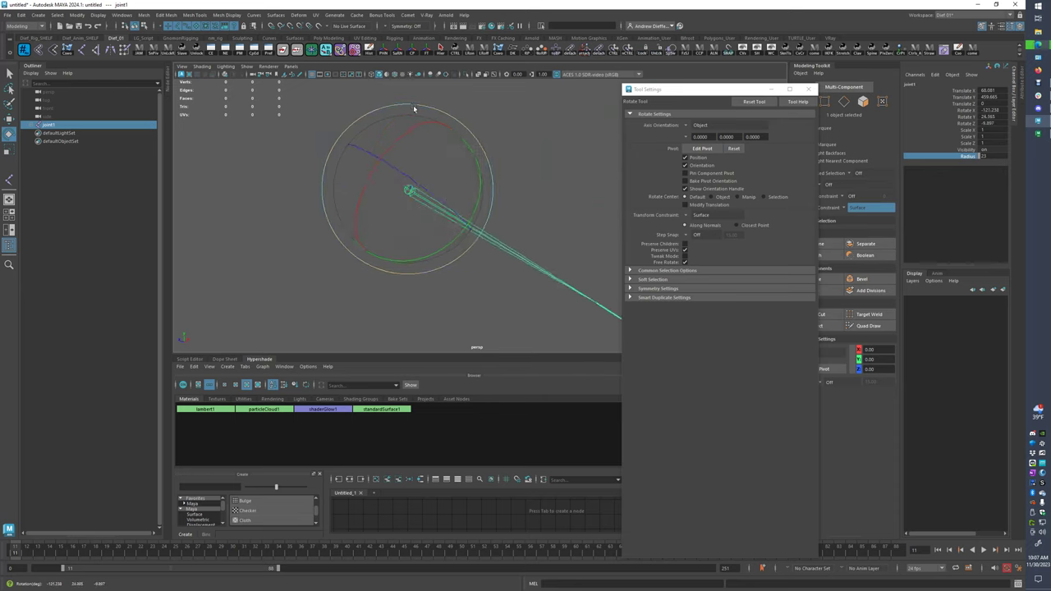
left_click(426, 51)
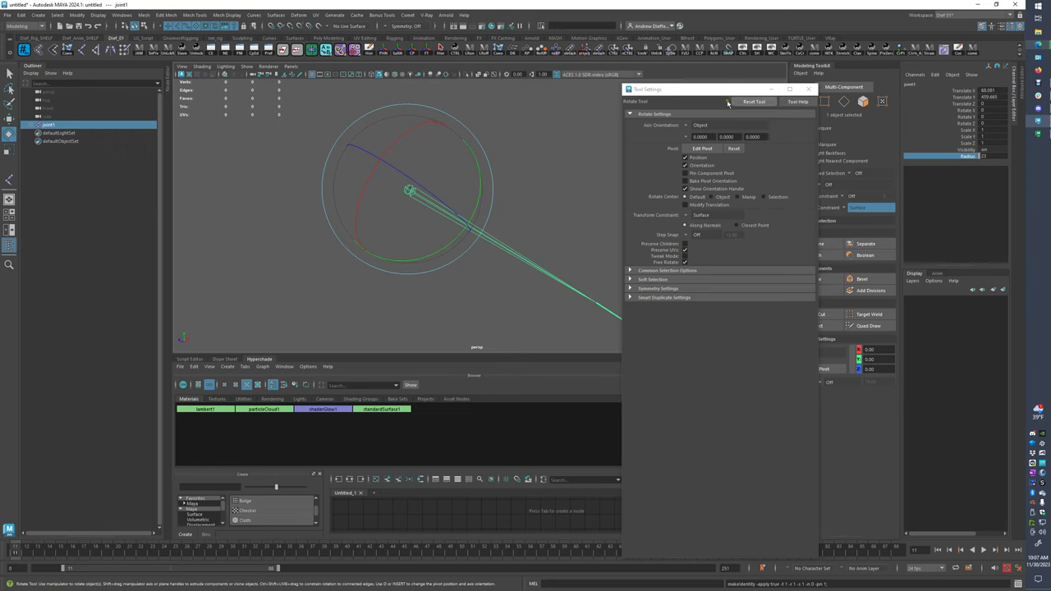
Show the root joint's attributes including Joint Orient, close the Tool Settings window and deselect the joint
left_click(1024, 92)
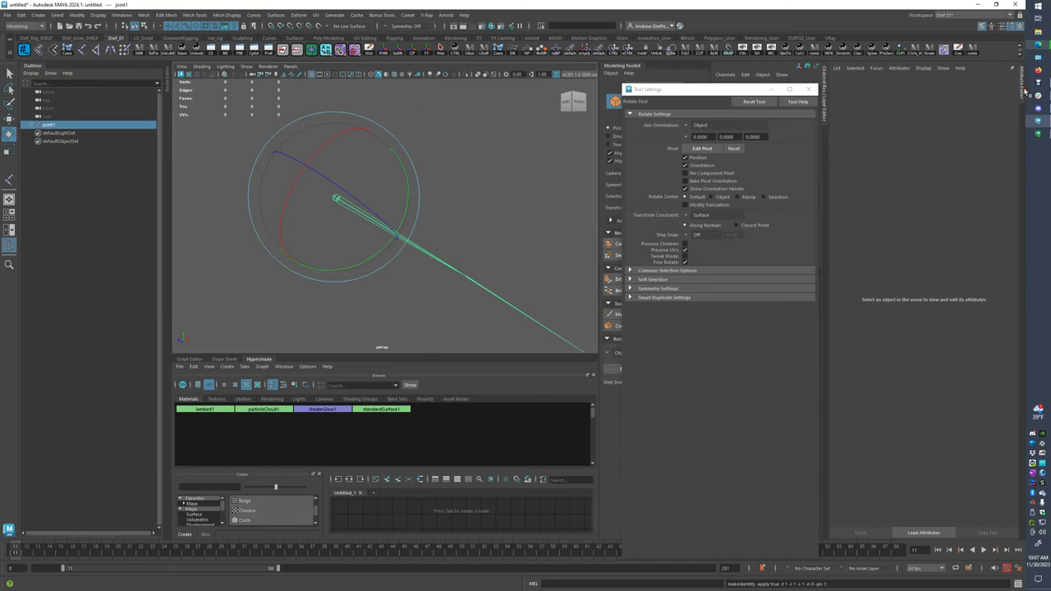
left_click_drag(738, 90, 664, 75)
left_click(738, 75)
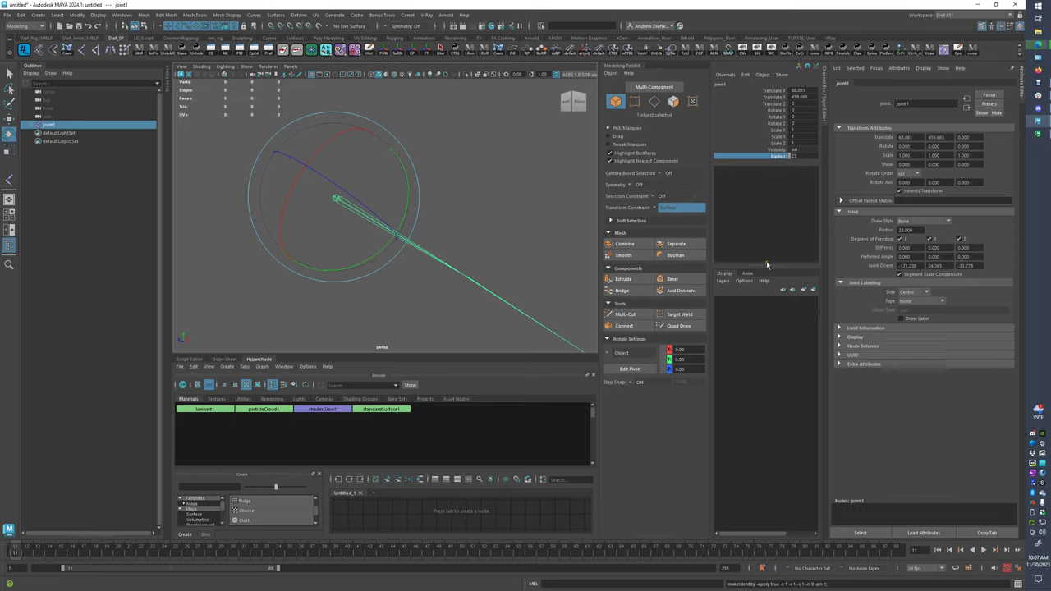
left_click(319, 302)
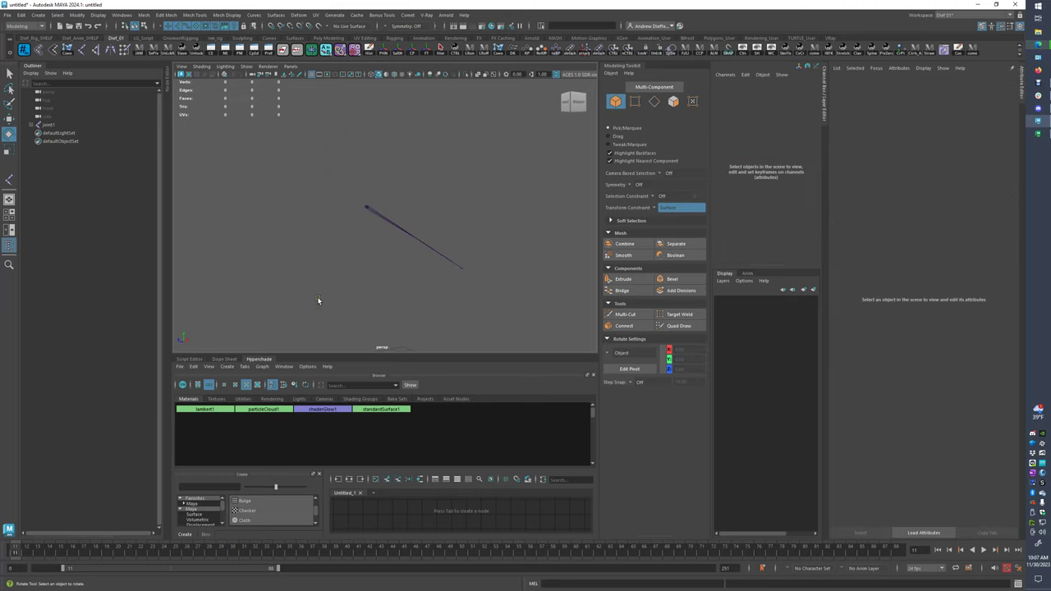
Create a NURBS circle at the origin and scale it uniformly to about 42.3
left_click_drag(319, 301, 228, 153, "alt")
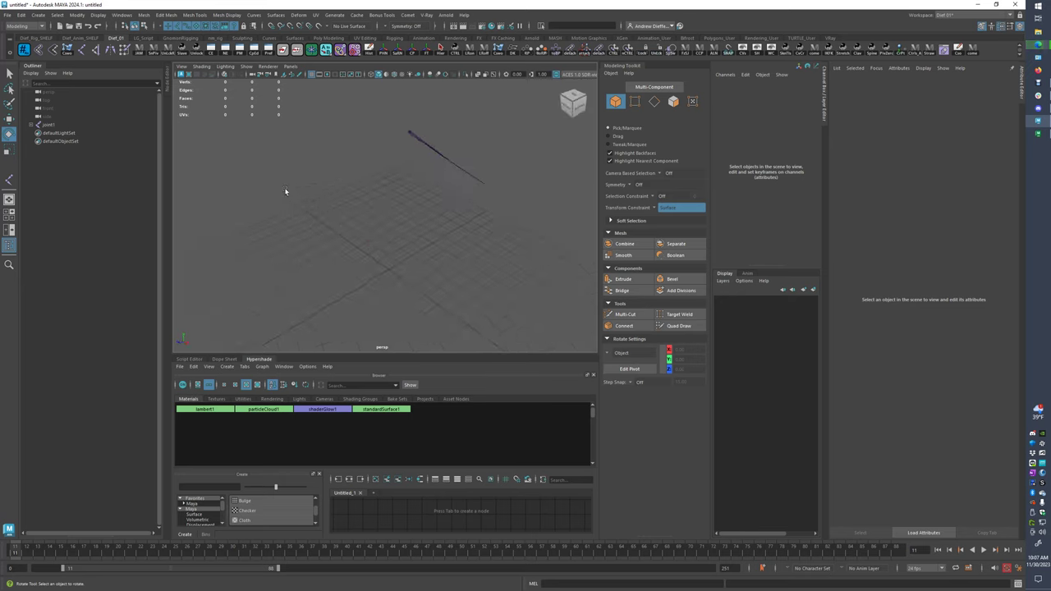
key("space")
left_click(182, 127)
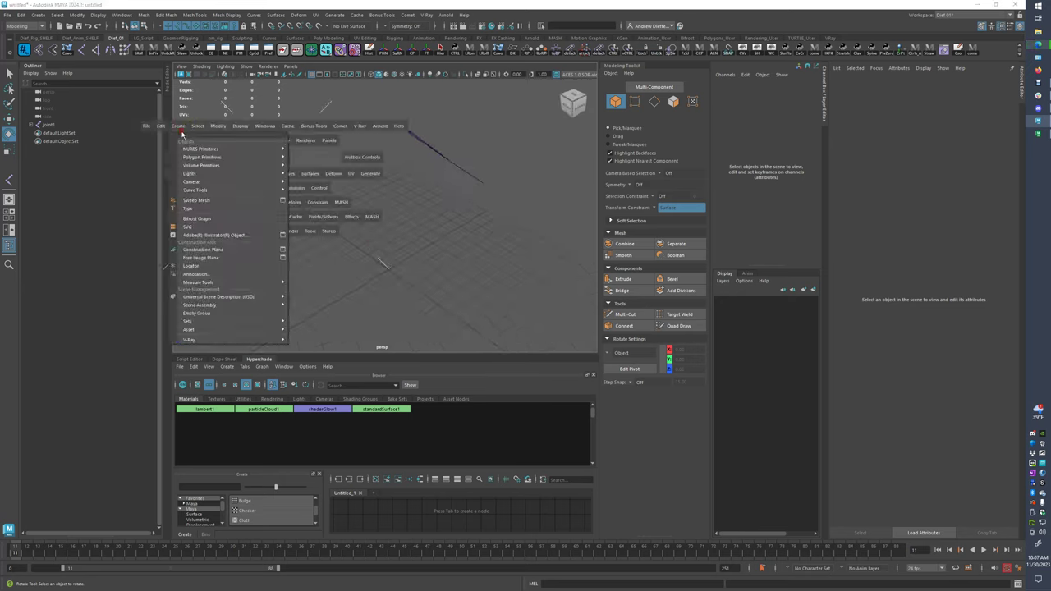
mouse_move(283, 150)
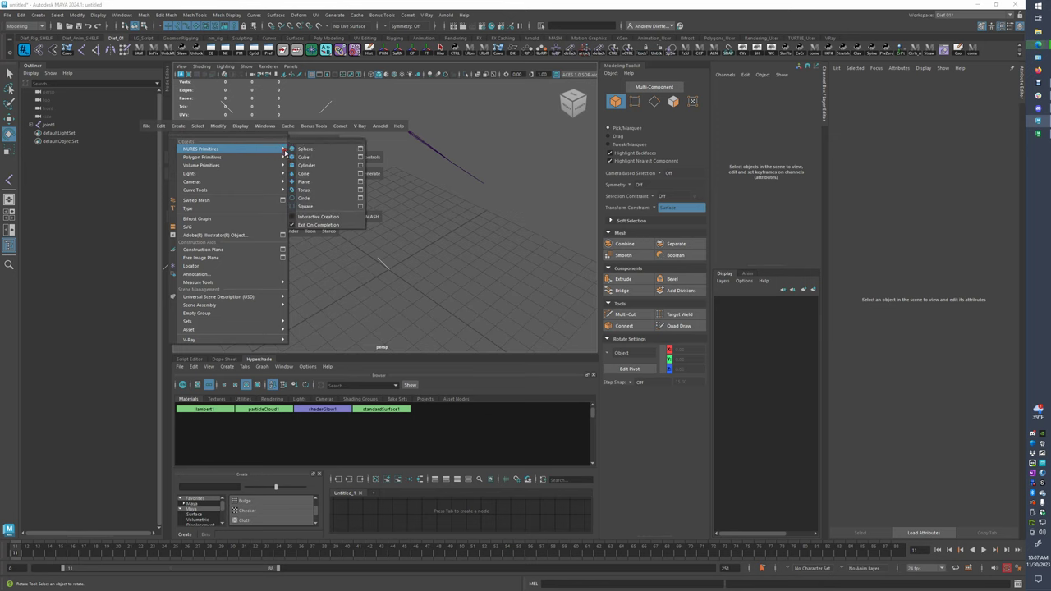
left_click(350, 199)
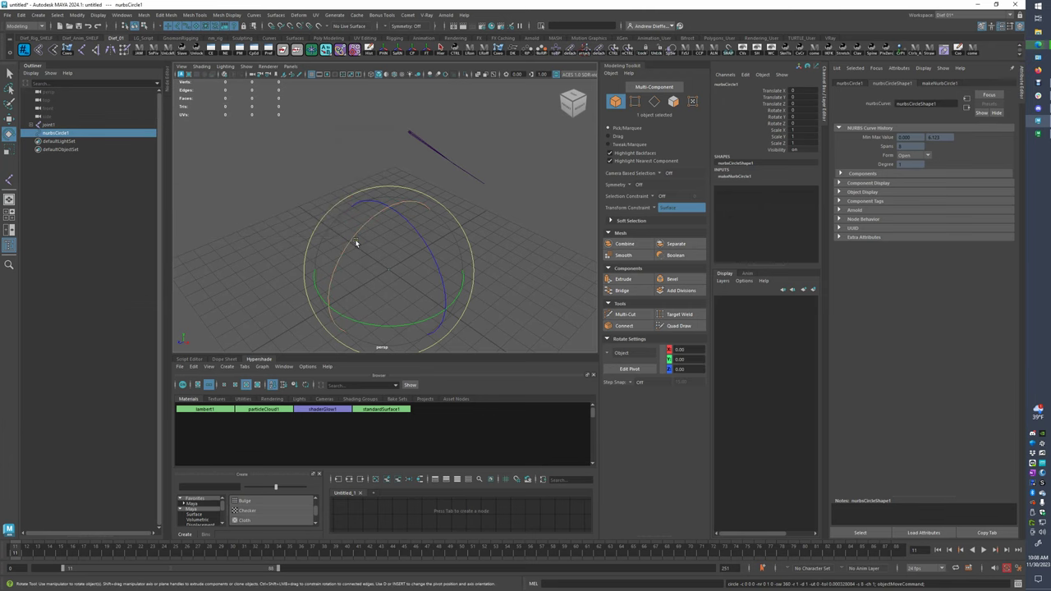
key("r")
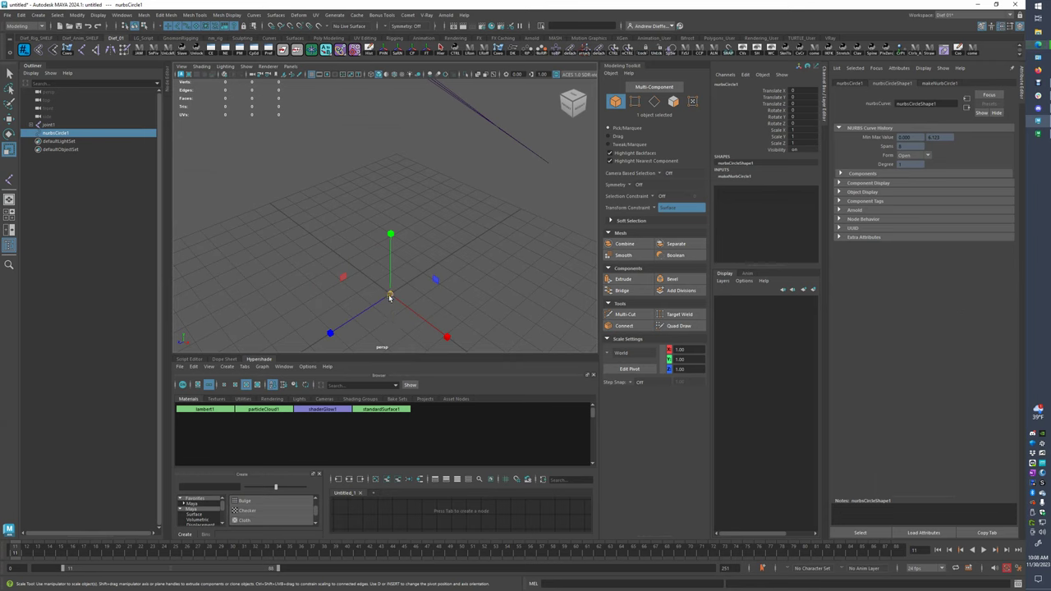
left_click_drag(390, 294, 414, 299)
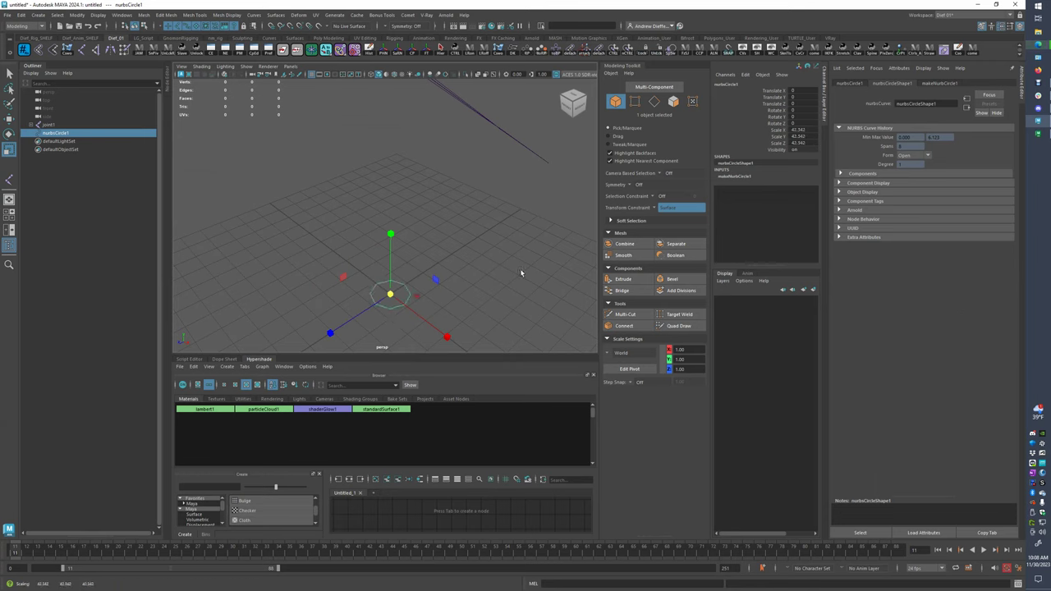
Set the circle's number of sections to 20 in its construction inputs
left_click(733, 170)
left_click(774, 242)
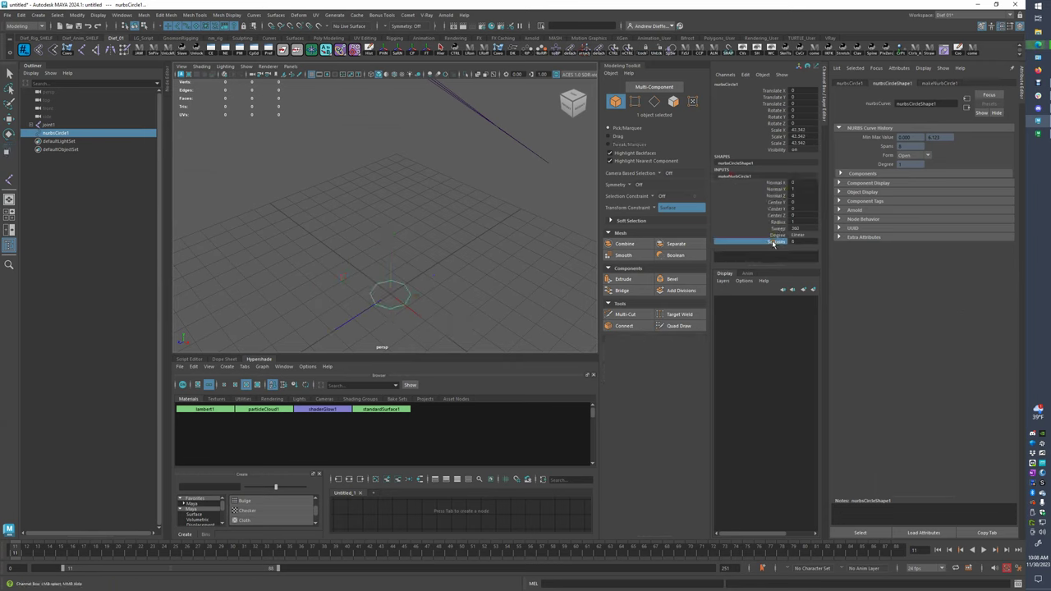
middle_click_drag(422, 207, 481, 197)
left_click(797, 241)
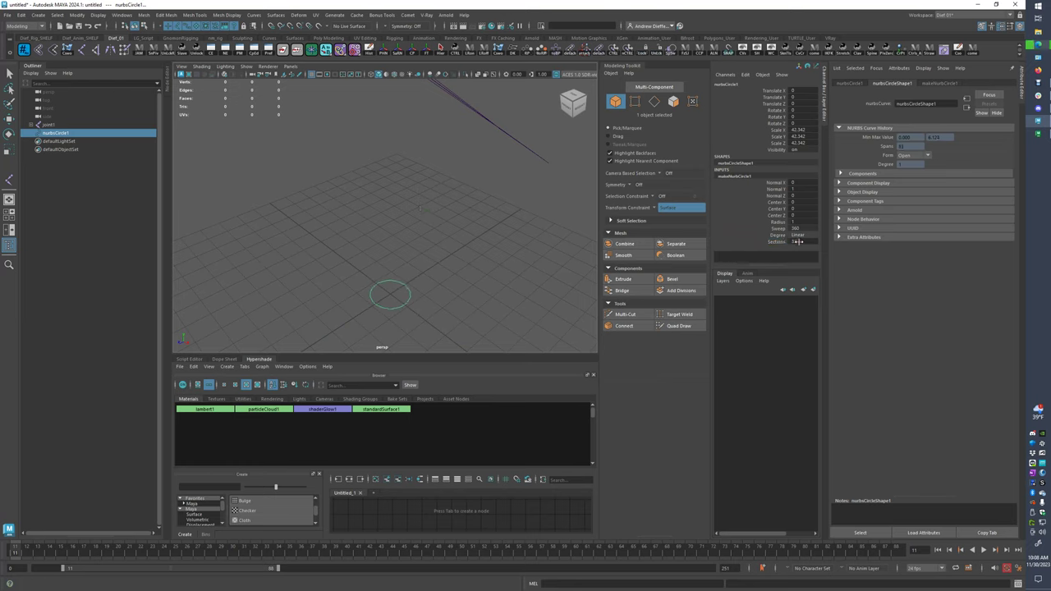
double_click(801, 242)
left_click(516, 248)
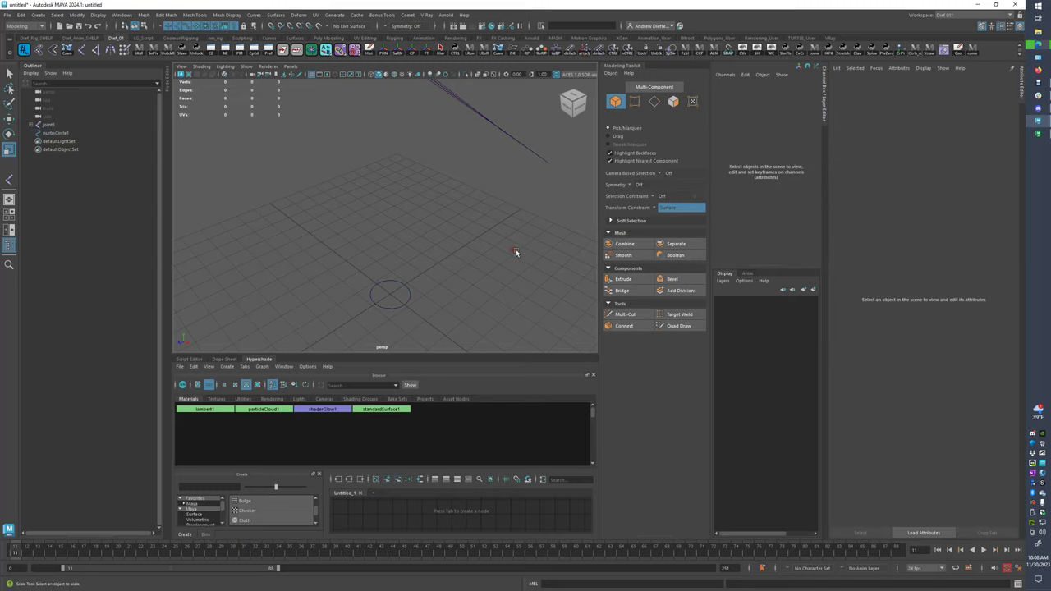
Freeze the circle's transformations and delete its construction history
key("r")
left_click(397, 307)
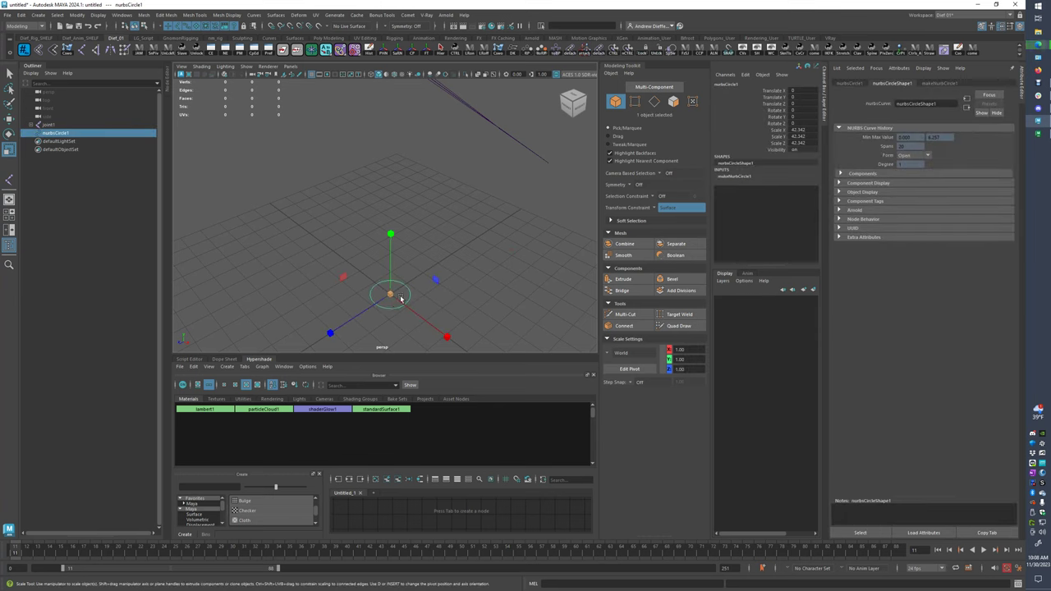
middle_click_drag(362, 202, 343, 185, "alt")
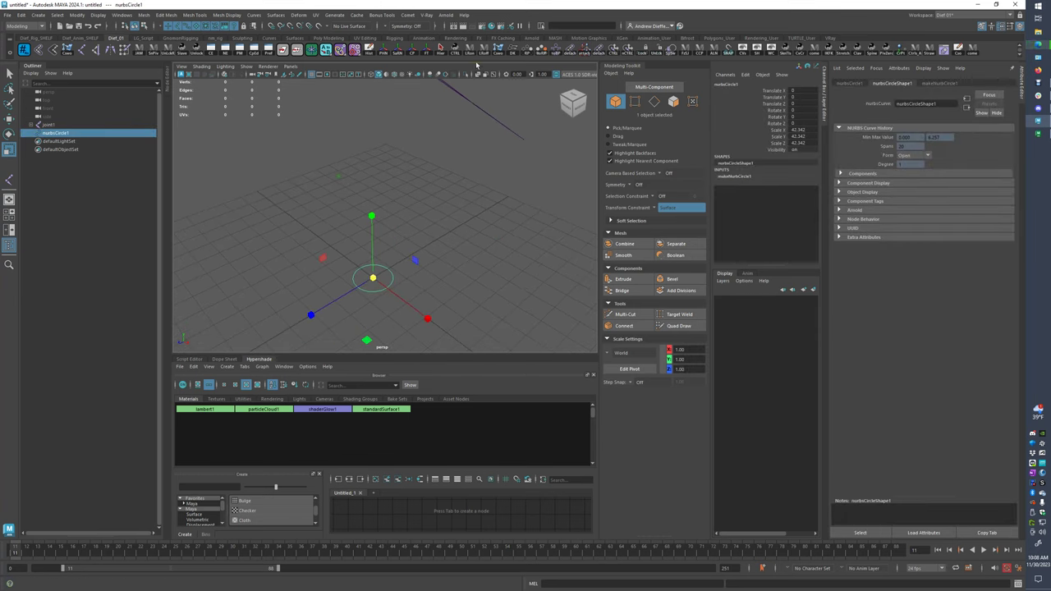
left_click(381, 48)
left_click(370, 47)
left_click(299, 255)
left_click_drag(307, 247, 397, 302)
Select the root joint and examine its rotation axes in Gimbal orientation
middle_click_drag(384, 274, 375, 288, "alt")
left_click_drag(374, 289, 347, 229, "alt")
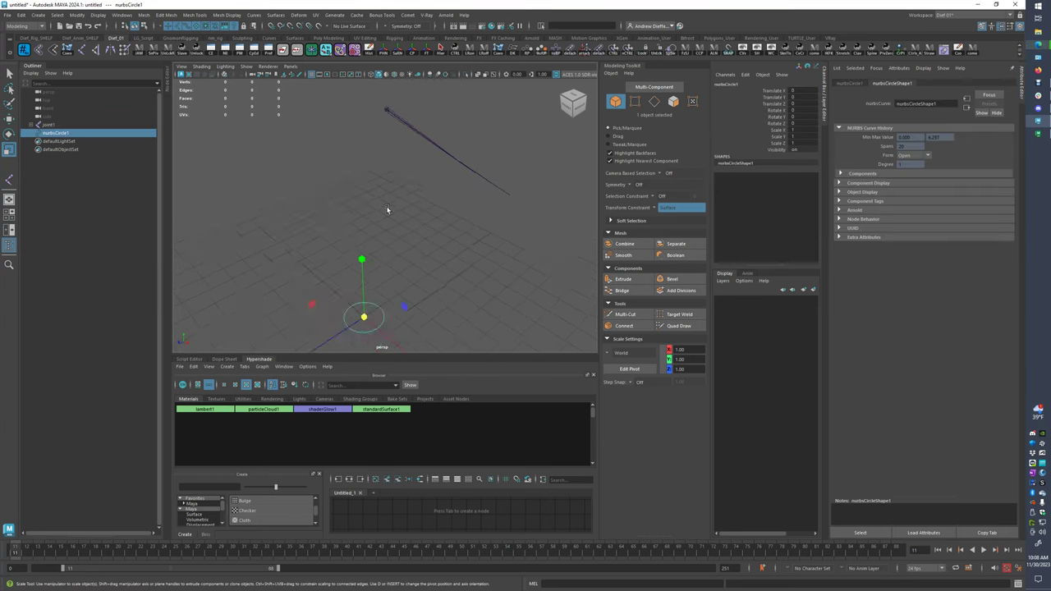
left_click(394, 113)
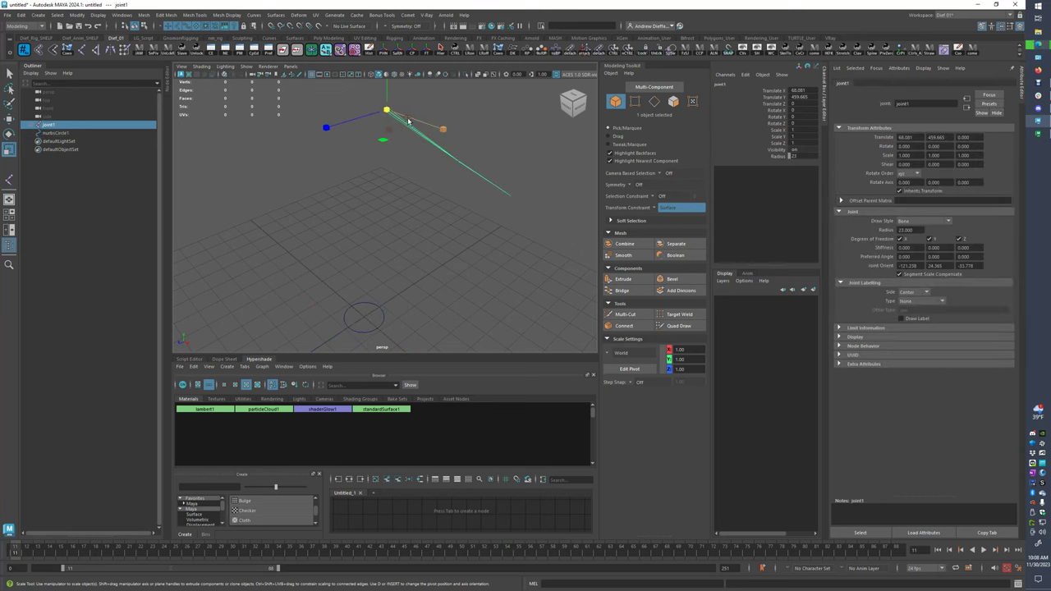
key("e")
mouse_move(424, 125)
right_mouse_down("ctrl+shift")
mouse_move(385, 125)
mouse_move(426, 123)
right_mouse_up("ctrl+shift")
left_click_drag(424, 125, 315, 212)
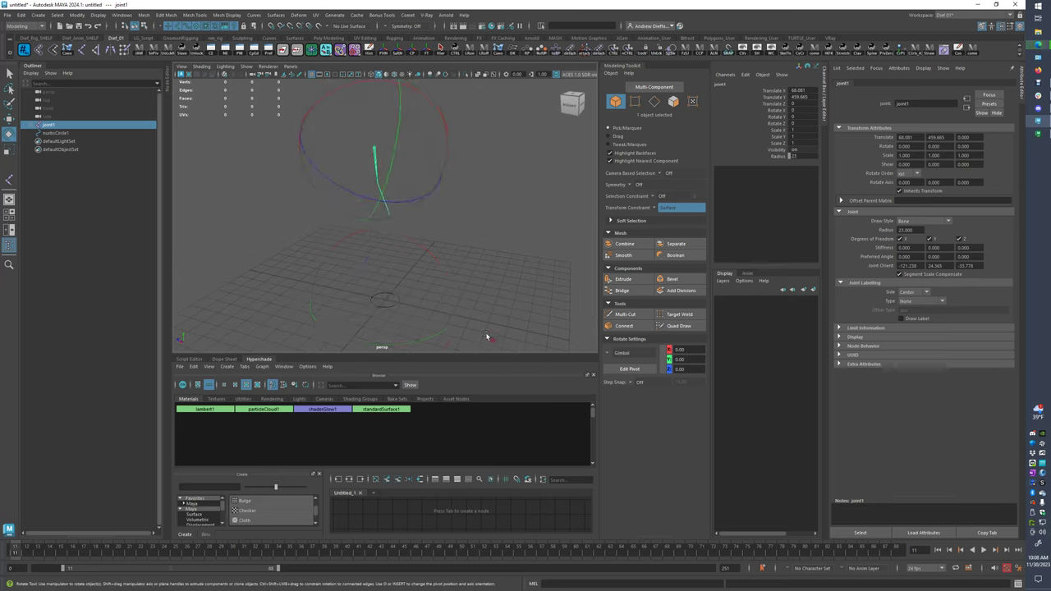
Rotate the NURBS circle 90 degrees about X with absolute 15-degree step snapping
left_click_drag(323, 277, 489, 332)
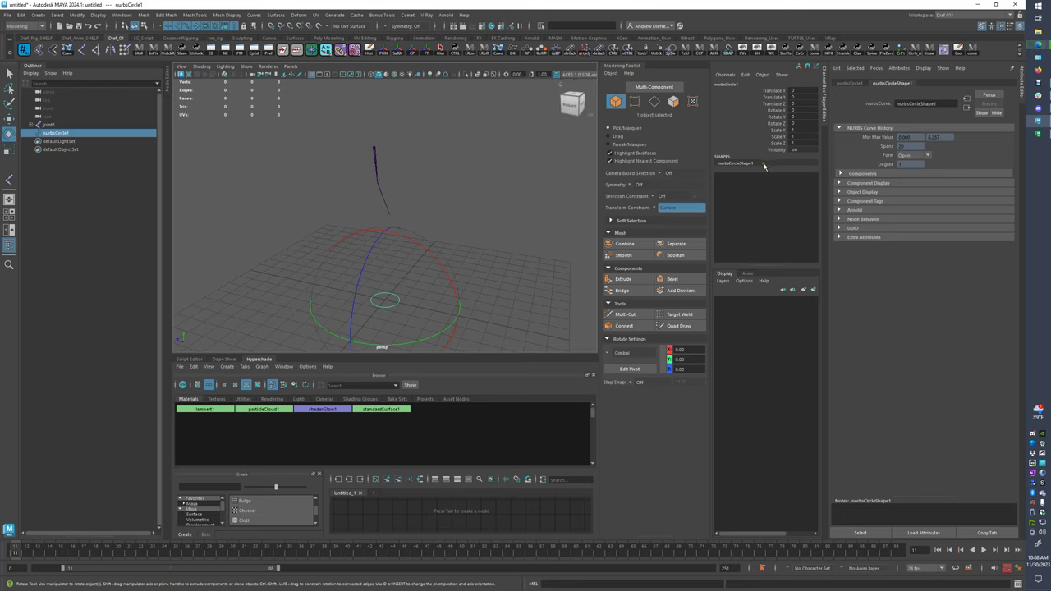
left_click_drag(321, 197, 336, 192, "alt")
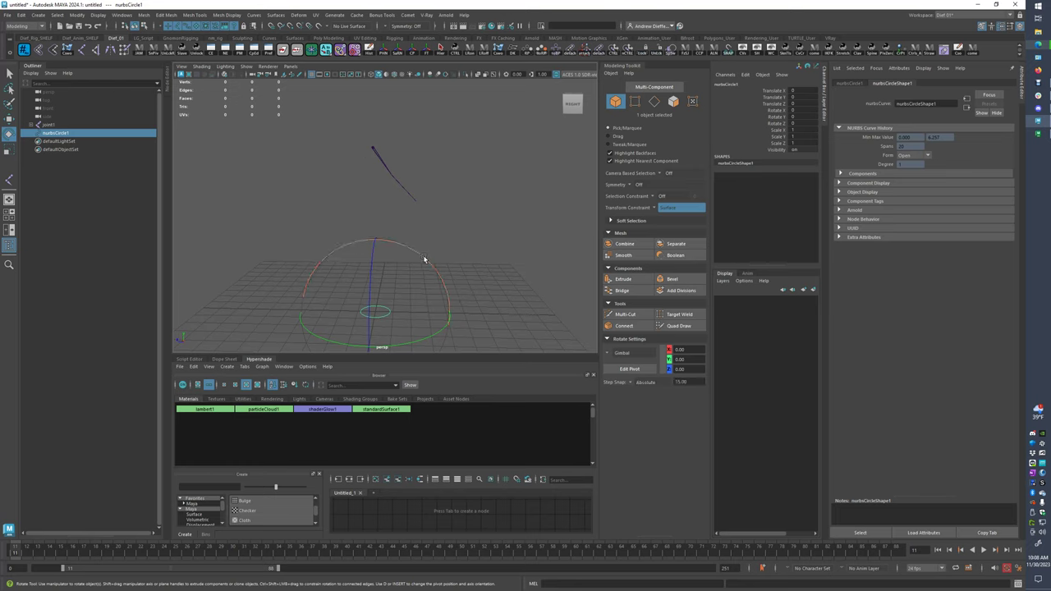
left_click_drag(426, 259, 404, 238)
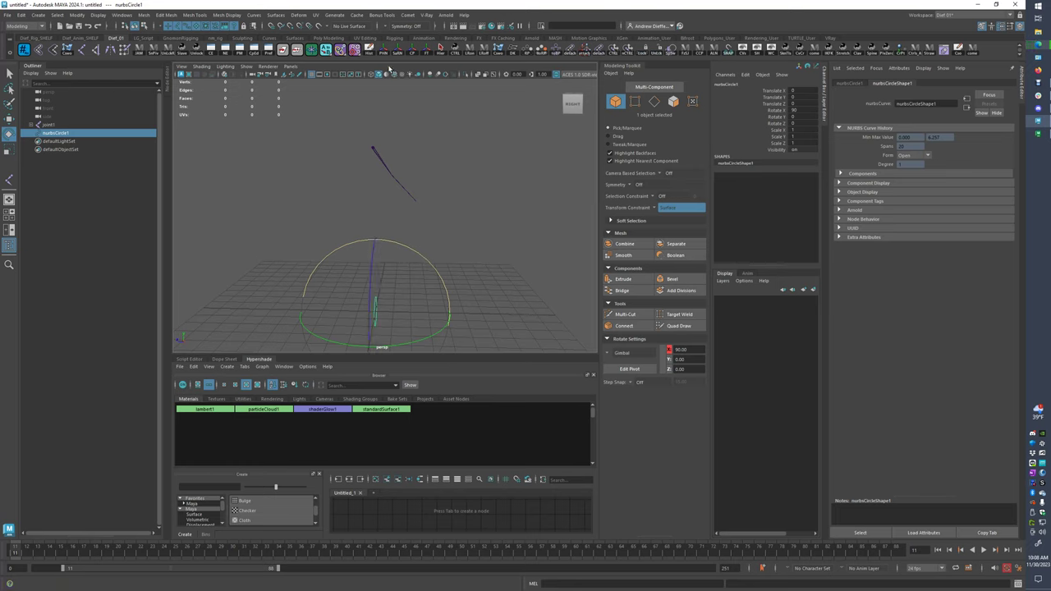
Freeze the transformations of the rotated NURBS circle
left_click(426, 50)
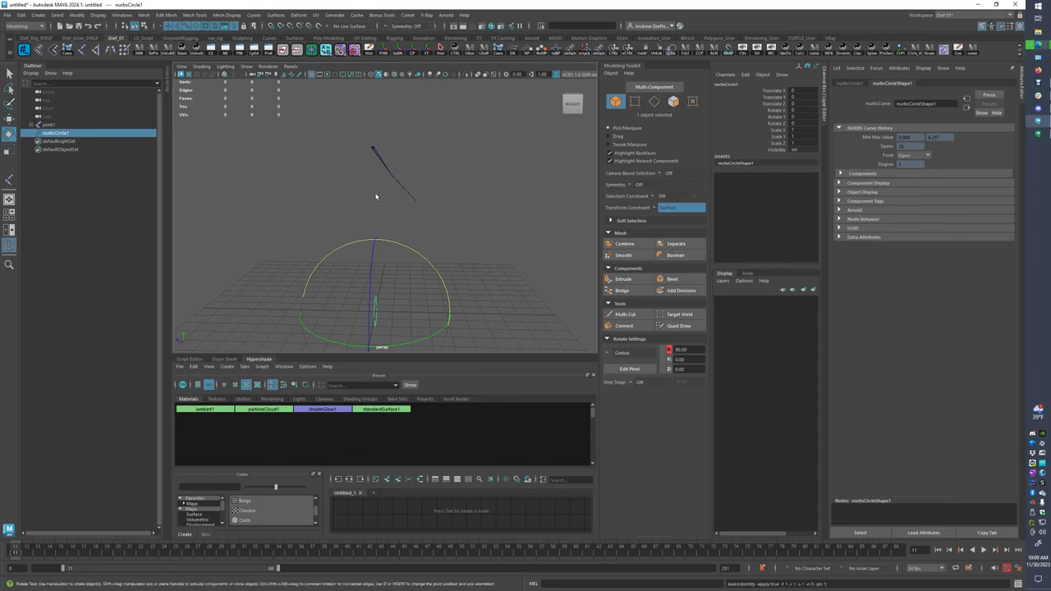
Match the circle's translate, rotate and scale to the root joint with Match All Transforms
left_click(380, 160, "shift")
key("space")
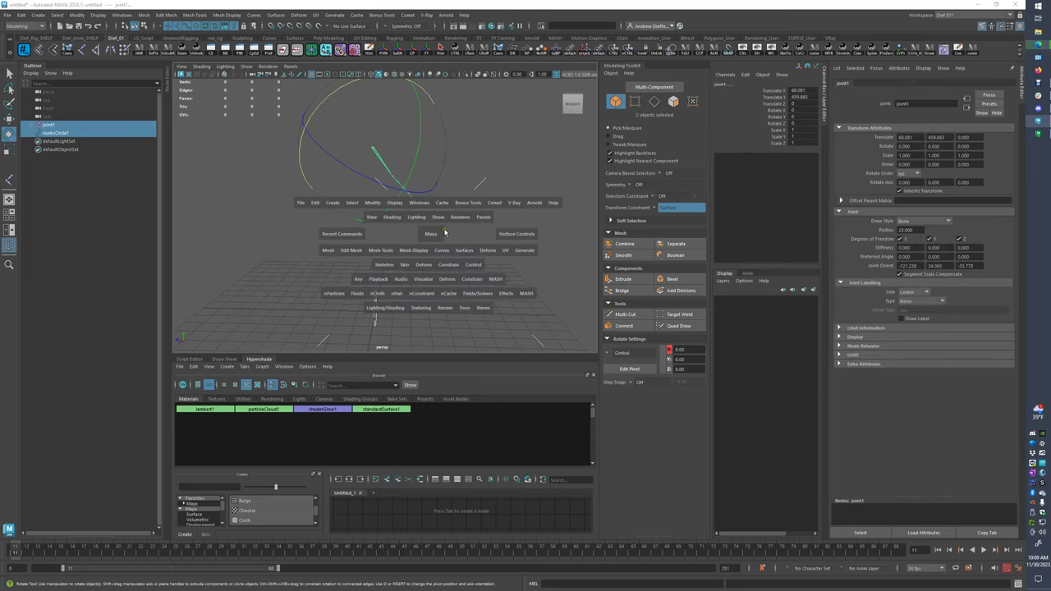
left_click(371, 203)
mouse_move(434, 227)
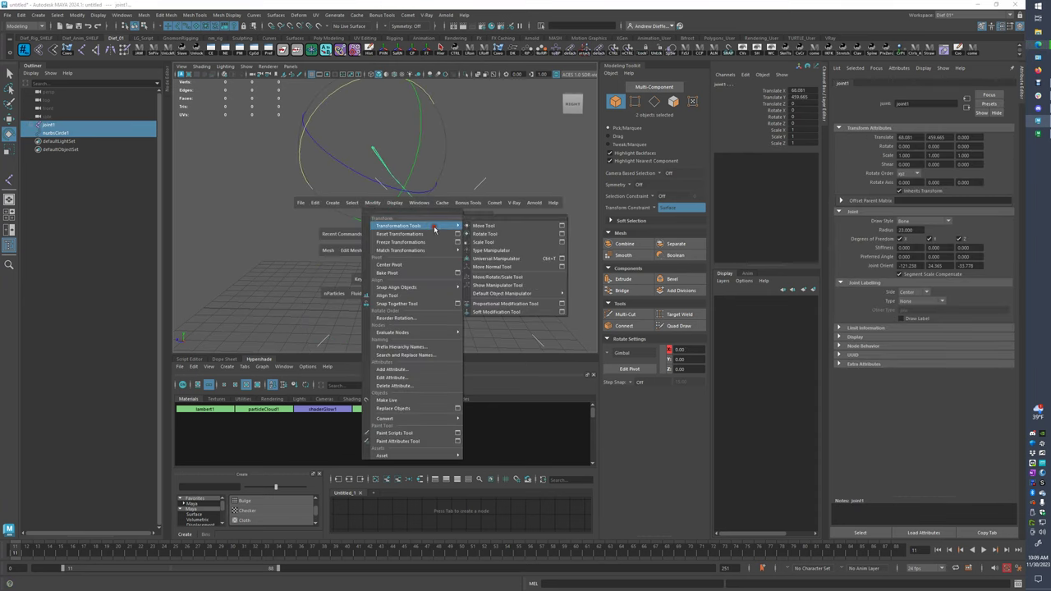
mouse_move(435, 250)
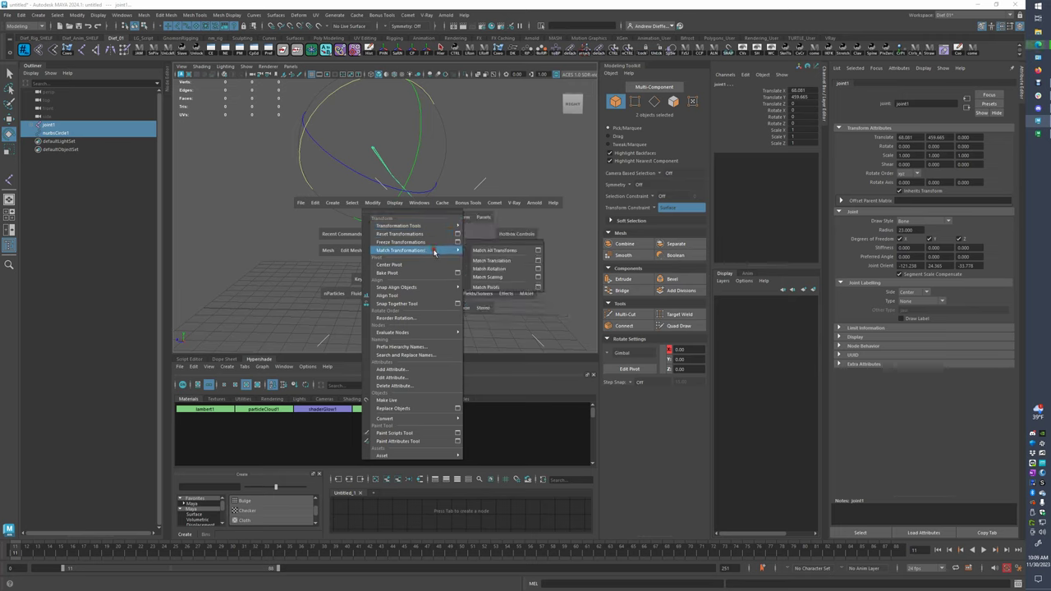
left_click(537, 250)
left_click_drag(774, 316, 509, 195)
left_click(541, 338)
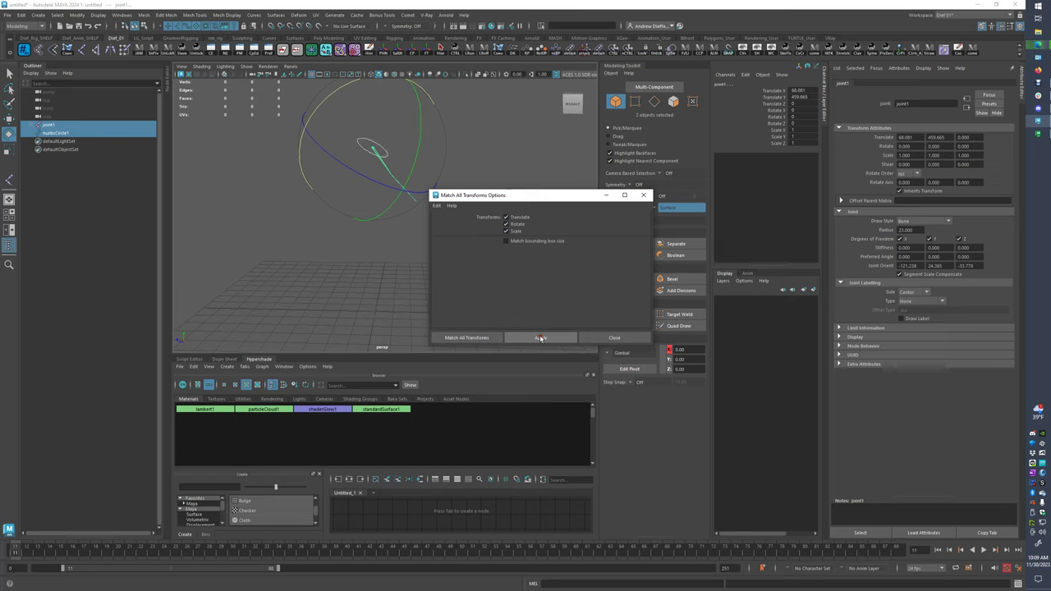
left_click(613, 338)
Copy the circle's transform attributes to a separate window and compare its values and rotation axes with the root joint's
left_click_drag(281, 195, 359, 257, "alt")
left_click(315, 262)
left_click(376, 232)
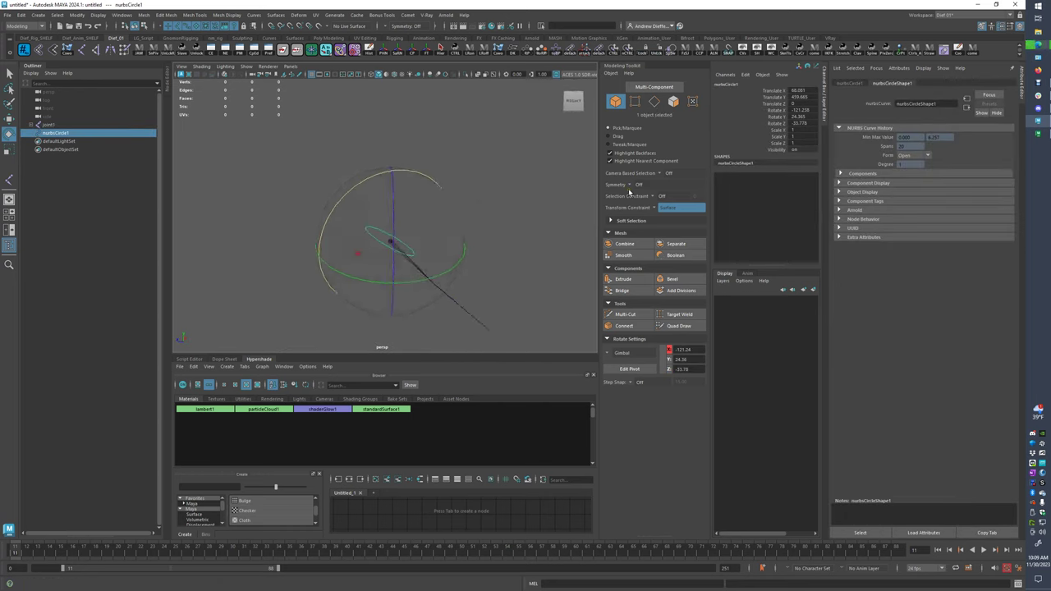
left_click(849, 86)
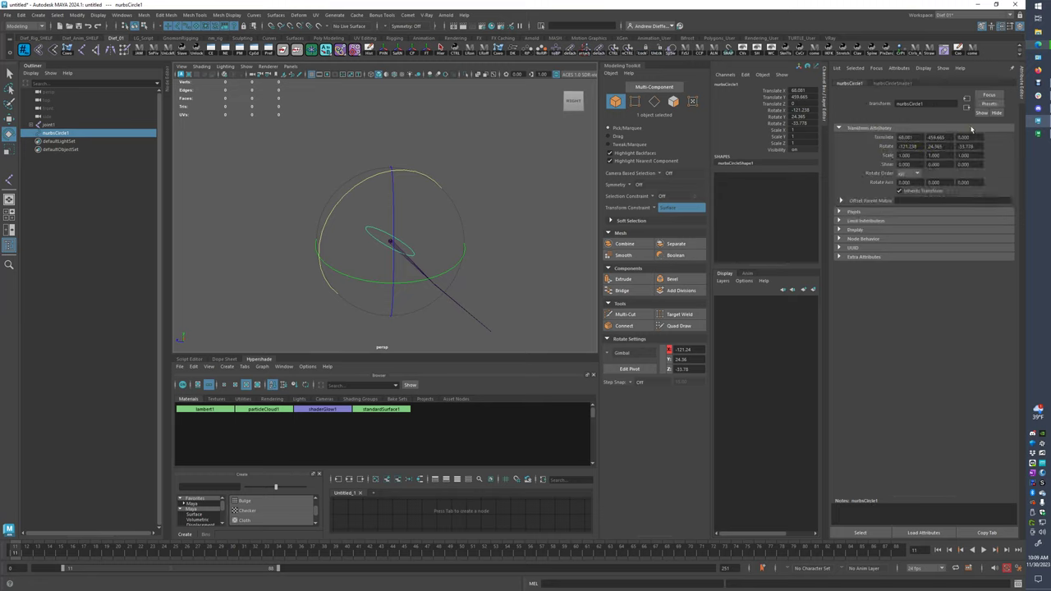
left_click(988, 534)
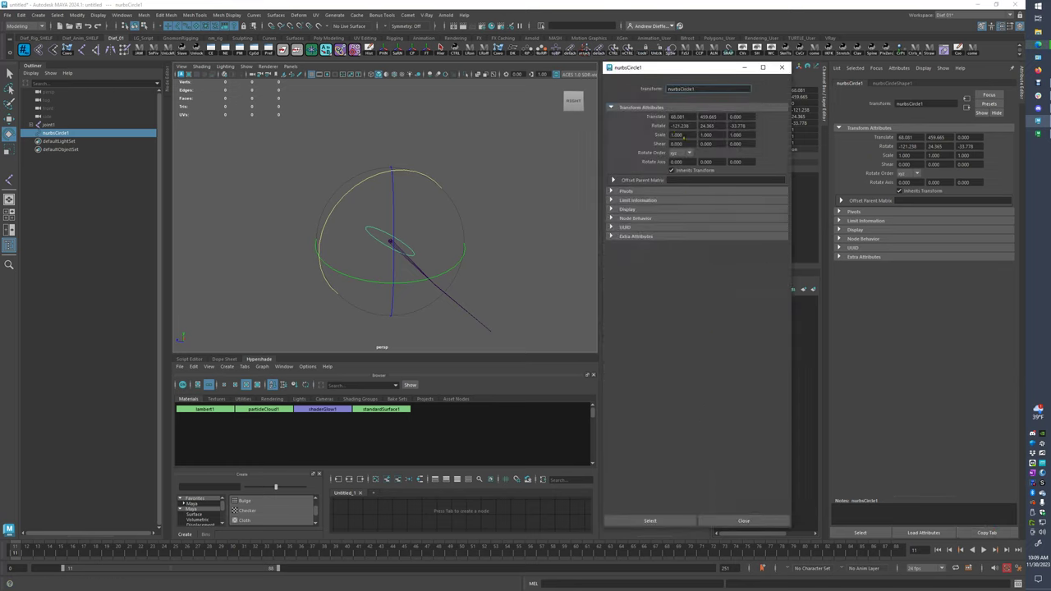
left_click(516, 247)
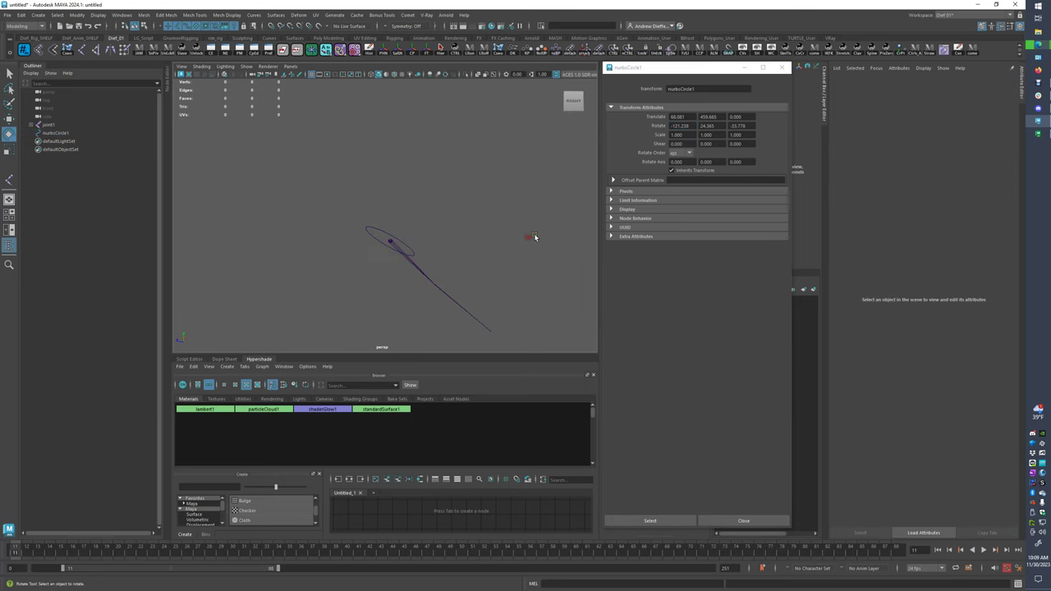
left_click(410, 263)
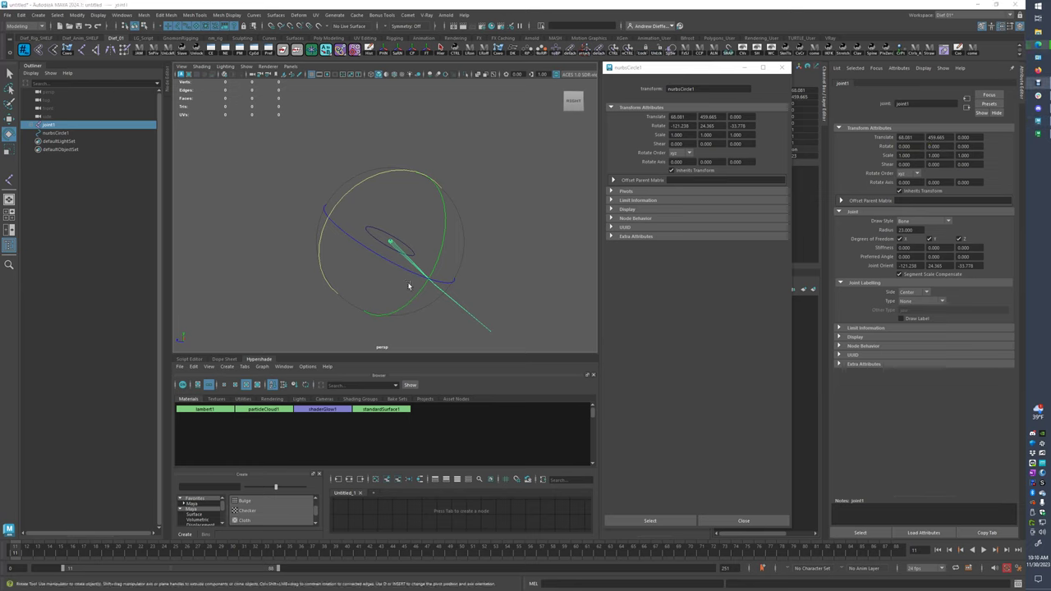
left_click(551, 287)
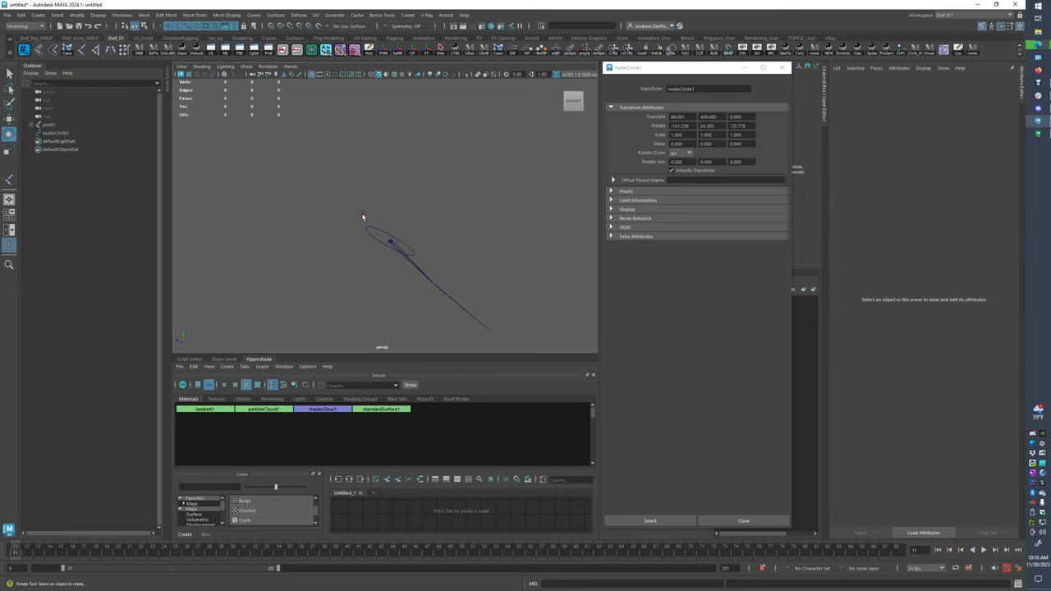
left_click_drag(362, 214, 377, 254)
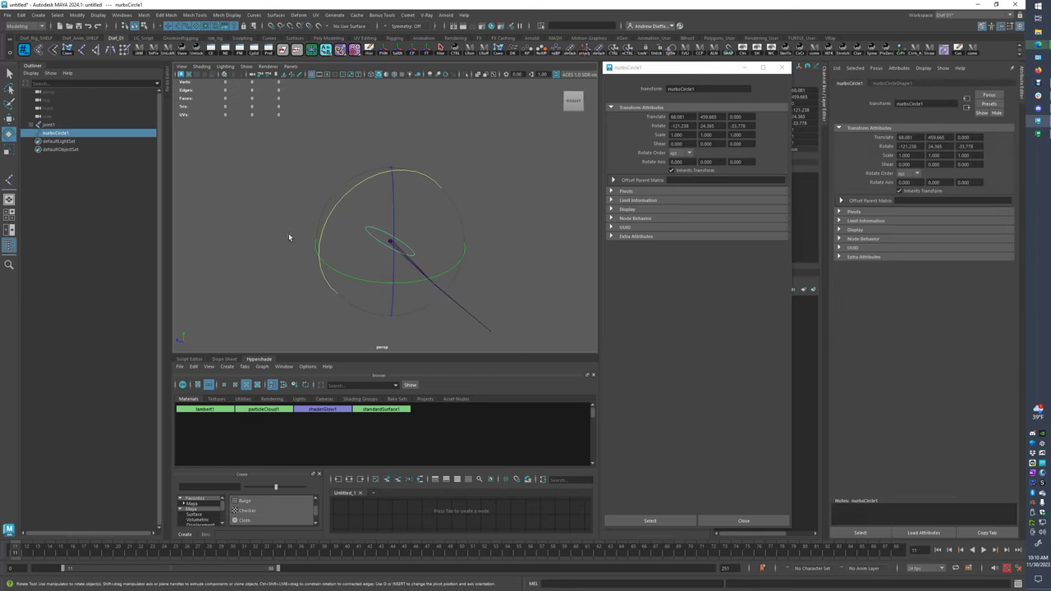
middle_click_drag(288, 234, 294, 195, "alt")
scroll(294, 197, "down", 3)
Undo the circle's transform match to the root joint
key("ctrl+z")
key("ctrl+z")
key("ctrl+z")
key("ctrl+z")
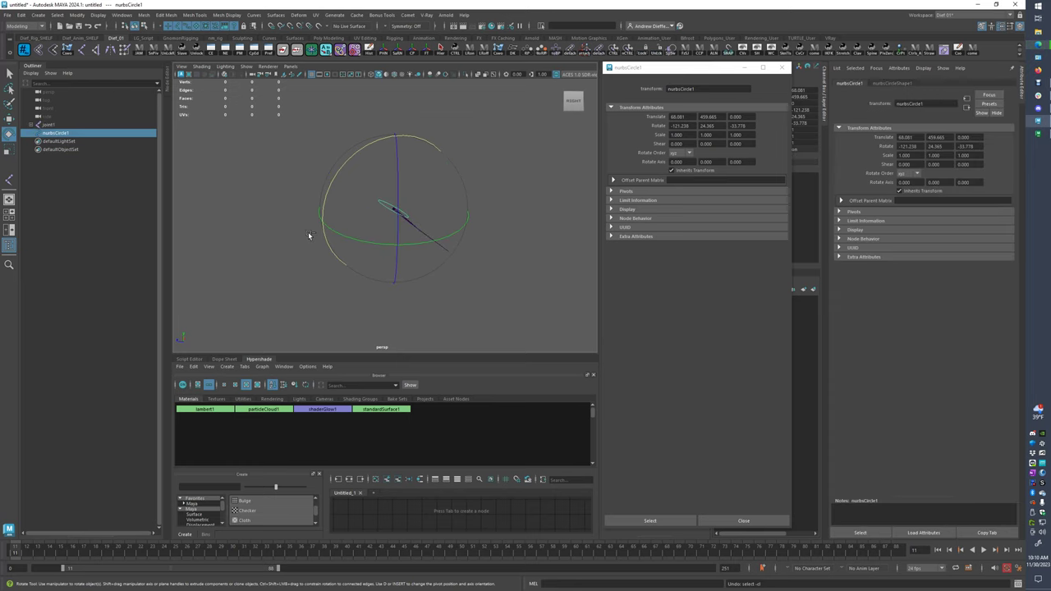
key("ctrl+z")
key("ctrl+z")
key("ctrl+z")
key("ctrl+z")
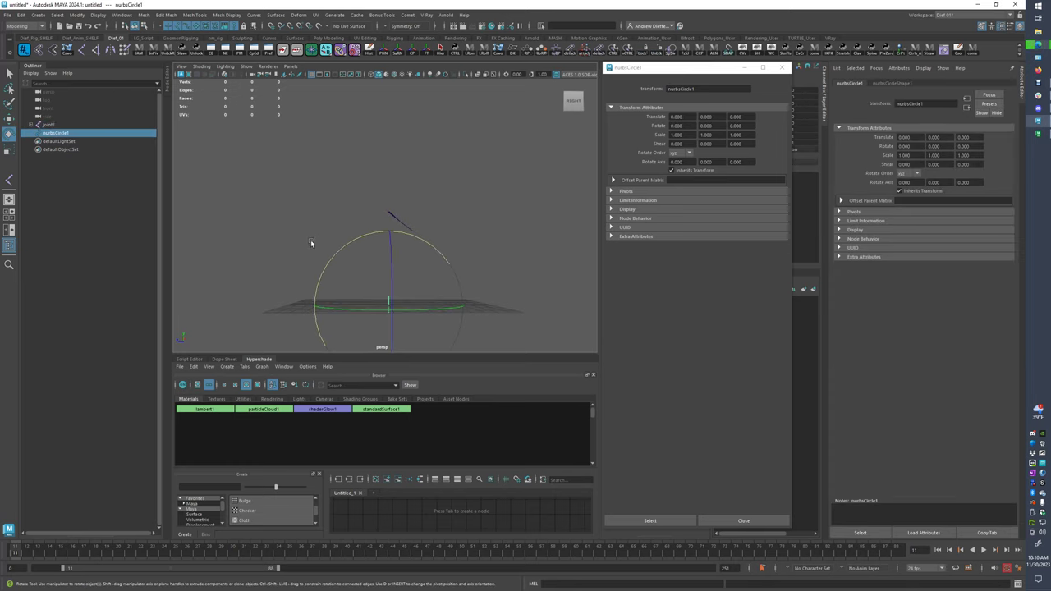
key("ctrl+z")
key("ctrl+z")
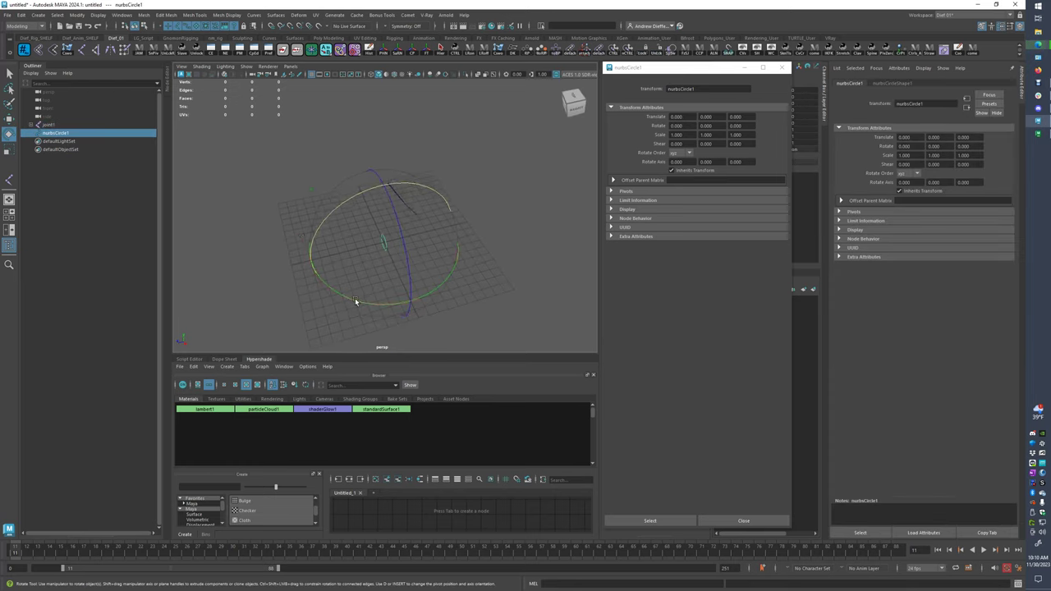
Rotate the circle -90 degrees about Y and freeze its transformations
left_click_drag(355, 298, 302, 276)
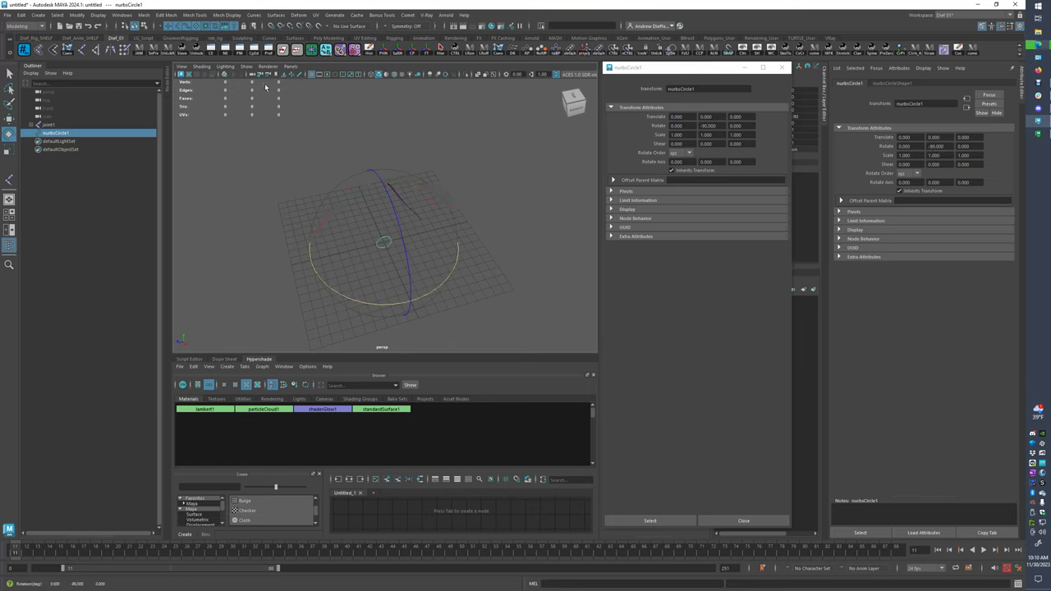
left_click(429, 51)
scroll(415, 247, "up", 3)
left_click_drag(416, 247, 417, 221, "alt")
left_click(478, 235)
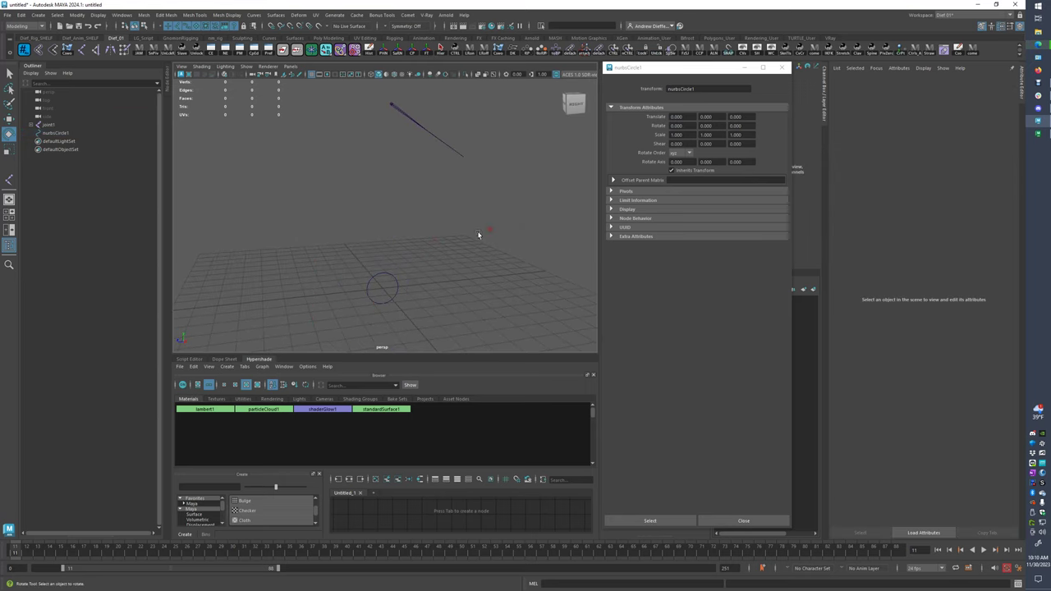
Rename the NURBS circle as Ctrl
left_click(397, 298)
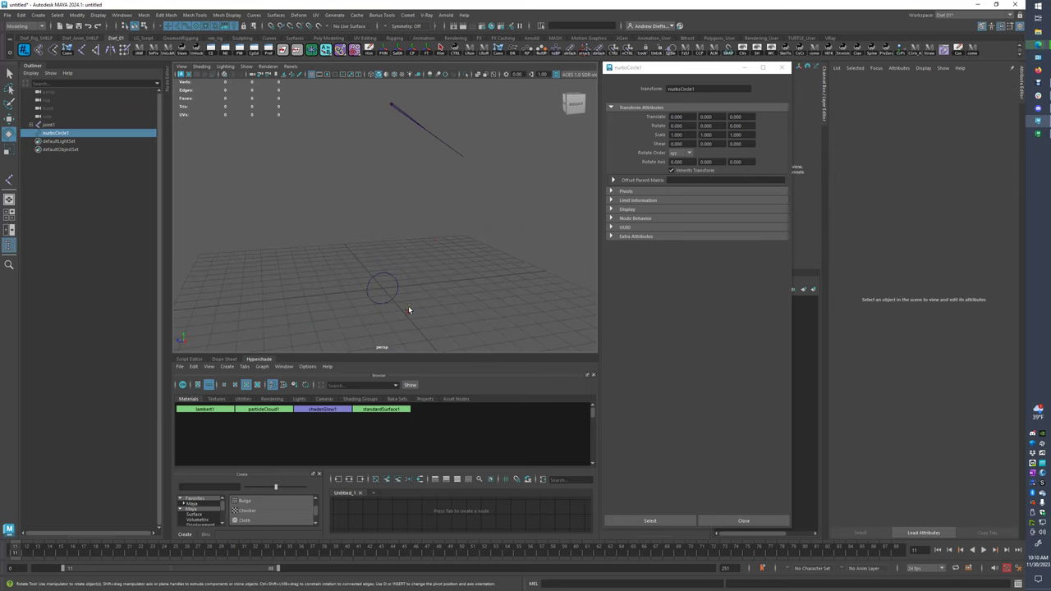
double_click(73, 132)
type("Ctrl")
key("Return")
Group the Ctrl curve and name the group Ctrl_GRP
key("ctrl+g")
type("d")
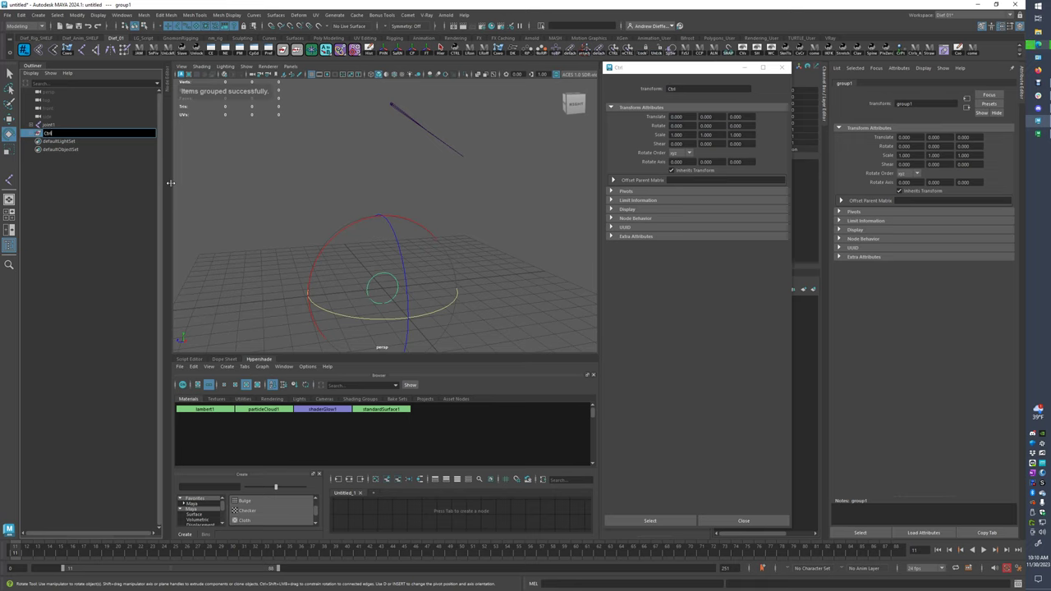
type("trl_GRP")
key("Return")
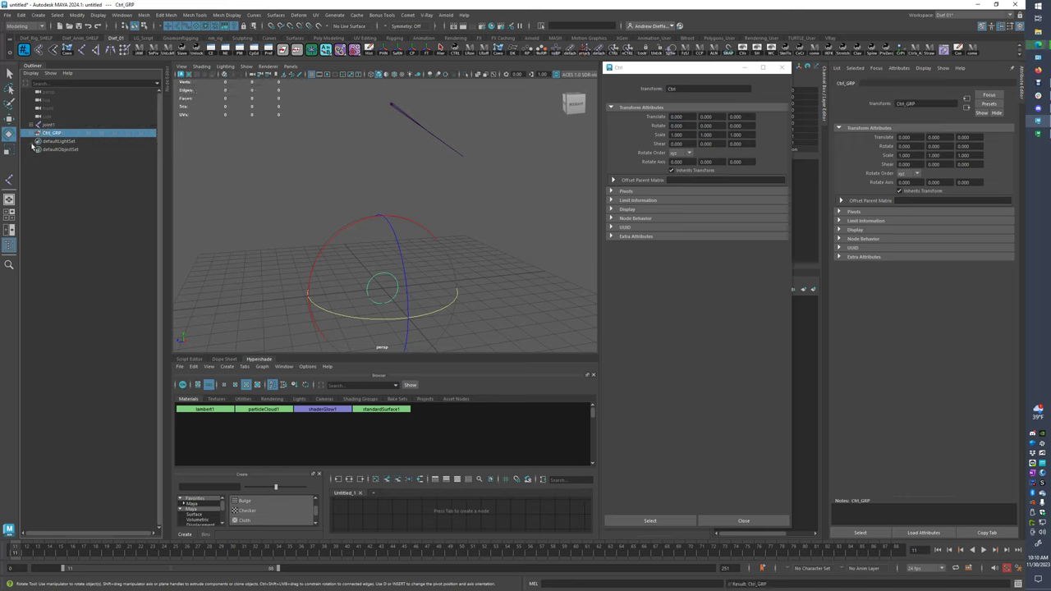
Match all transforms of Ctrl_GRP to the root joint
left_click(32, 132)
left_click(46, 125)
left_click(52, 133)
left_click(394, 115)
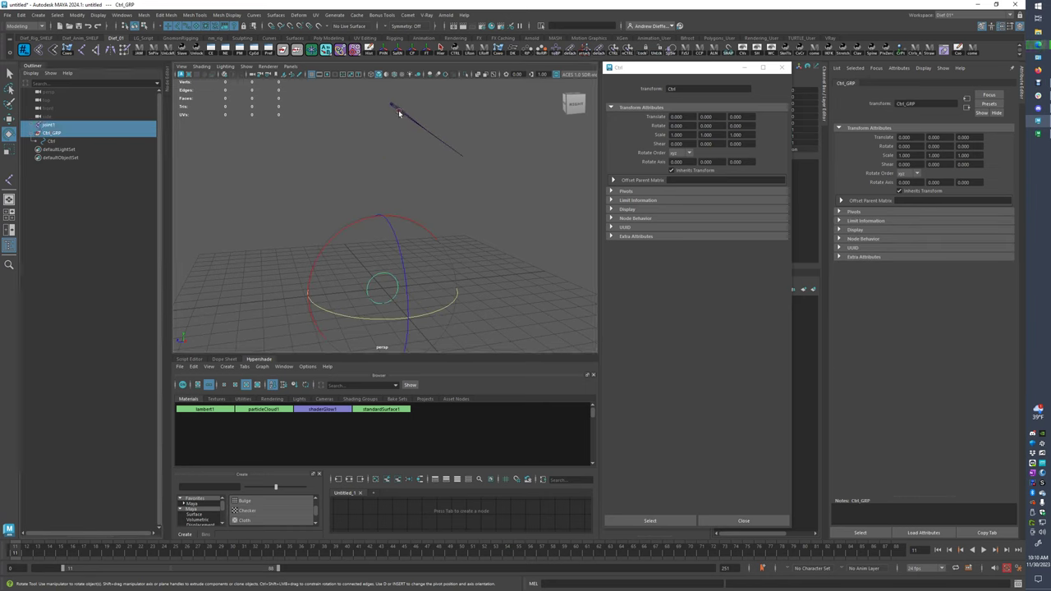
key("space")
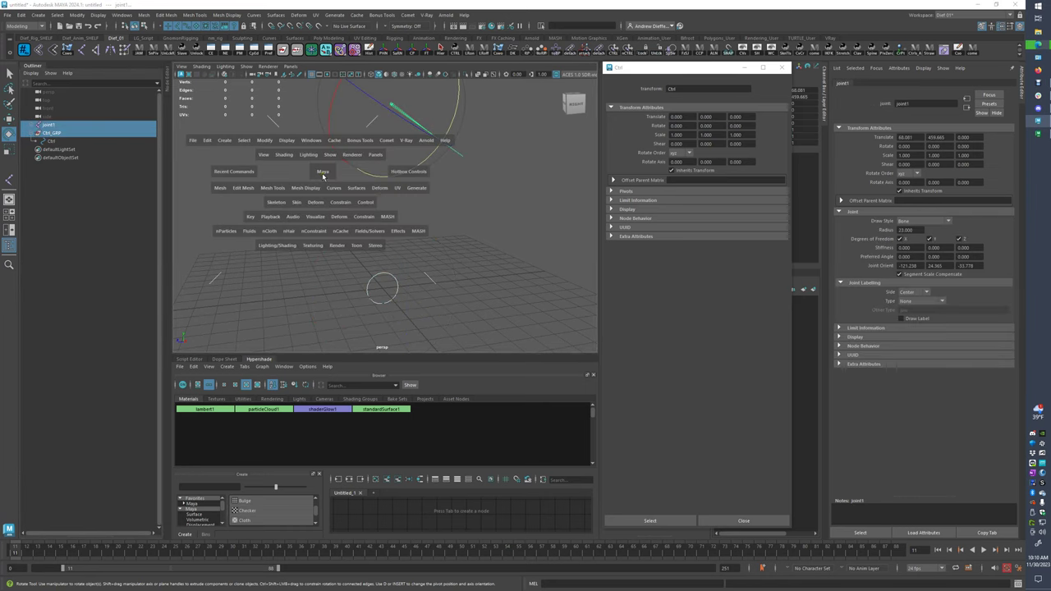
left_click(263, 141)
mouse_move(328, 188)
left_click(395, 188)
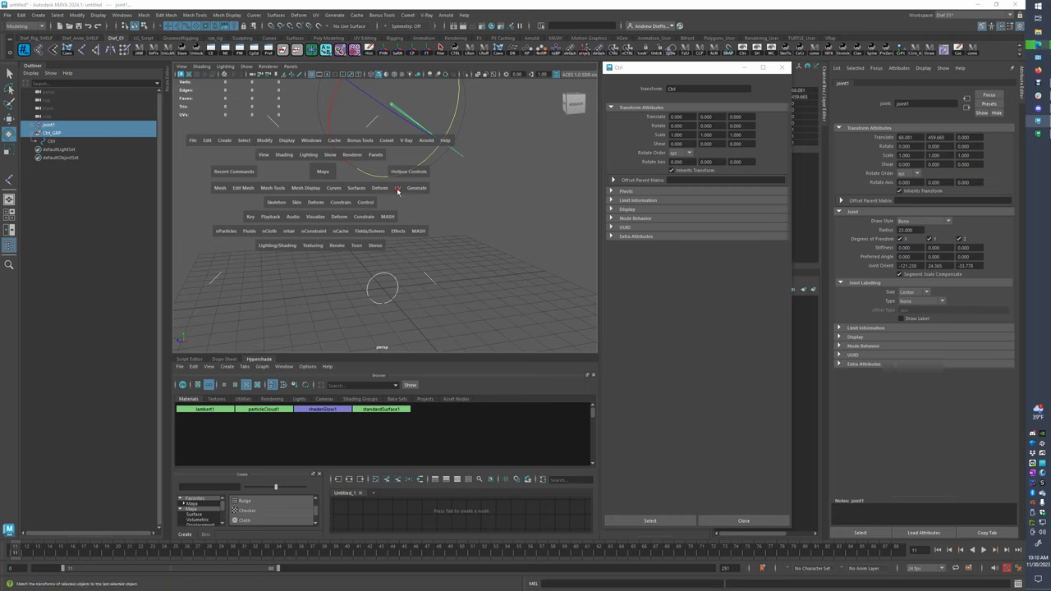
middle_click_drag(284, 141, 290, 256, "alt")
left_click_drag(290, 253, 377, 208, "alt")
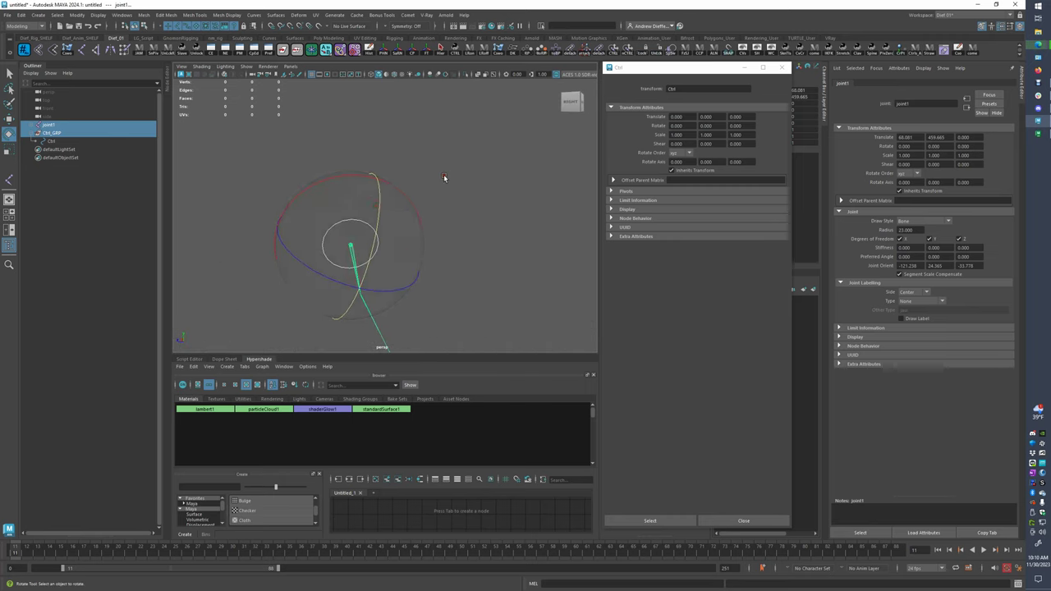
Compare the transform values and rotation axes of Ctrl_GRP, the Ctrl curve inside it and the root joint
left_click(446, 176)
left_click(61, 132)
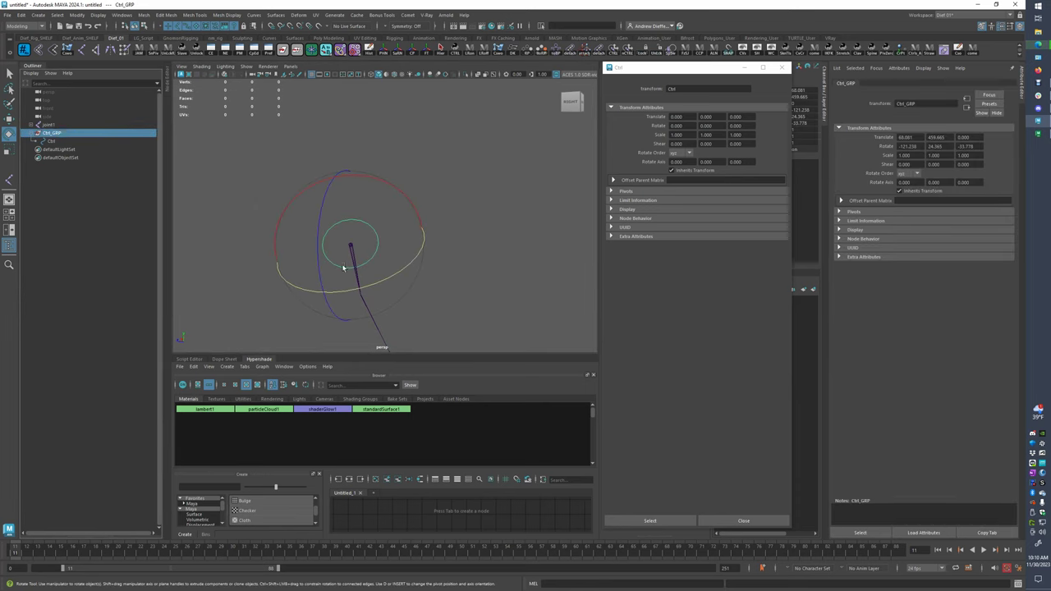
left_click(66, 142)
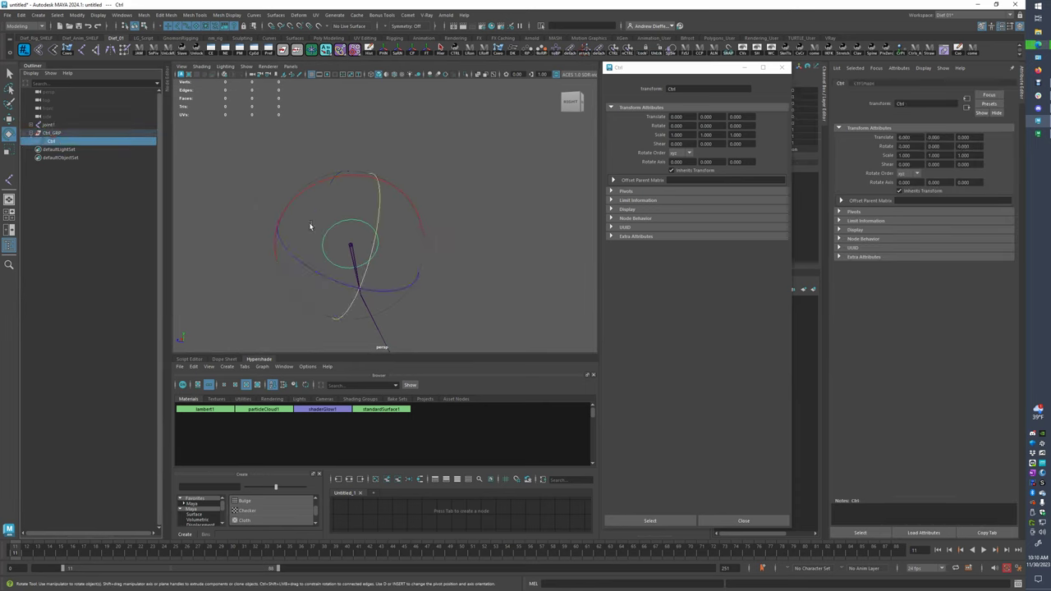
left_click_drag(300, 237, 277, 227, "alt")
left_click_drag(480, 275, 402, 225, "alt")
left_click(399, 221)
left_click(260, 278)
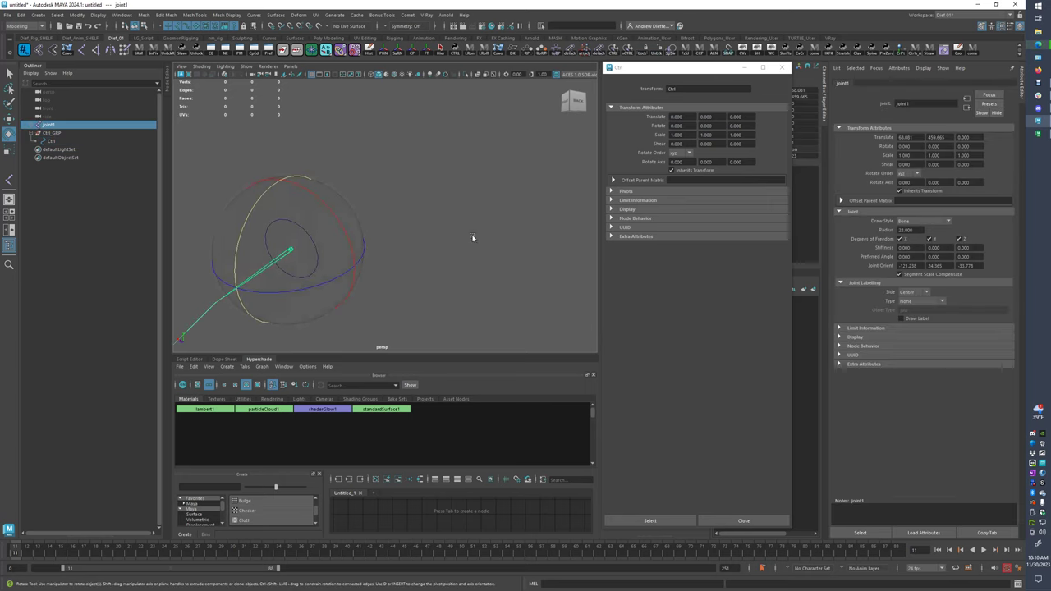
left_click(375, 242)
left_click(304, 241)
left_click_drag(304, 244, 312, 219, "alt")
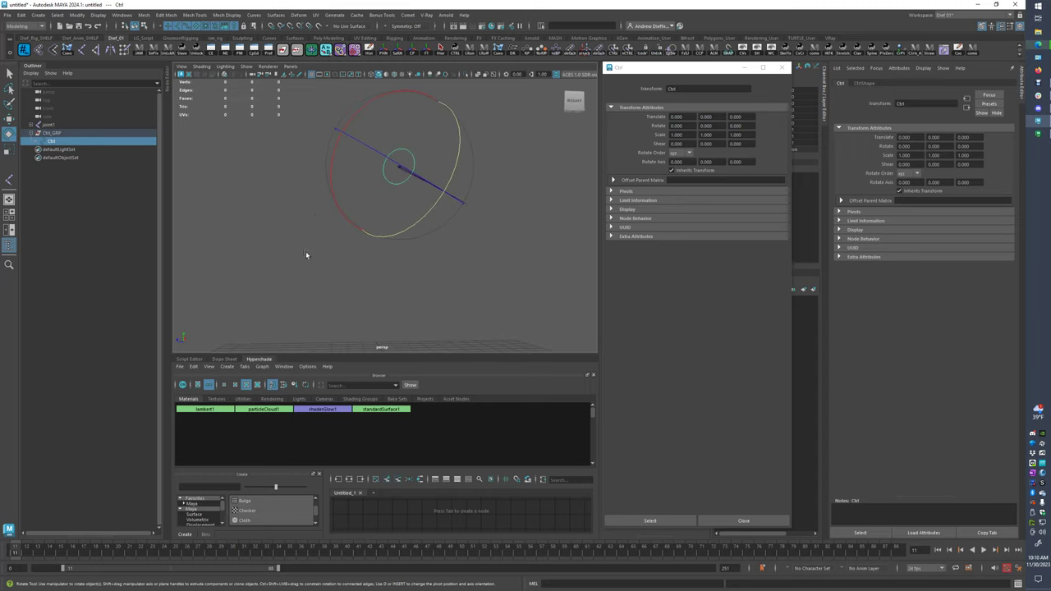
Undo the transform match of Ctrl_GRP to the root joint
key("ctrl+z")
key("ctrl+z")
key("ctrl+z")
key("ctrl+z")
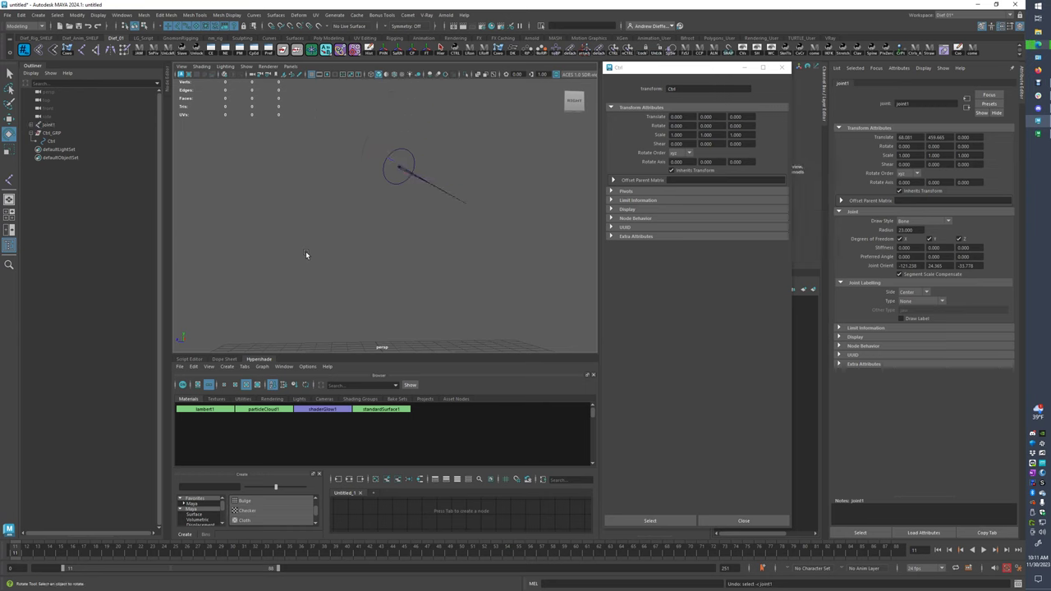
key("ctrl+z")
key("ctrl+z")
key("ctrl+z")
key("ctrl+z")
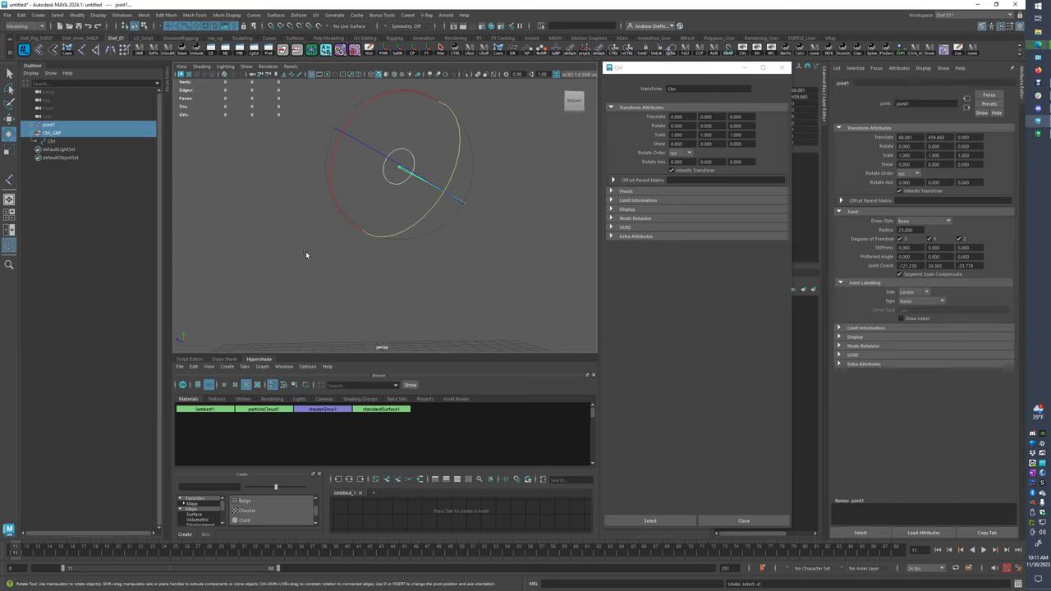
key("ctrl+z")
key("ctrl+z")
key("ctrl+z")
key("ctrl+z")
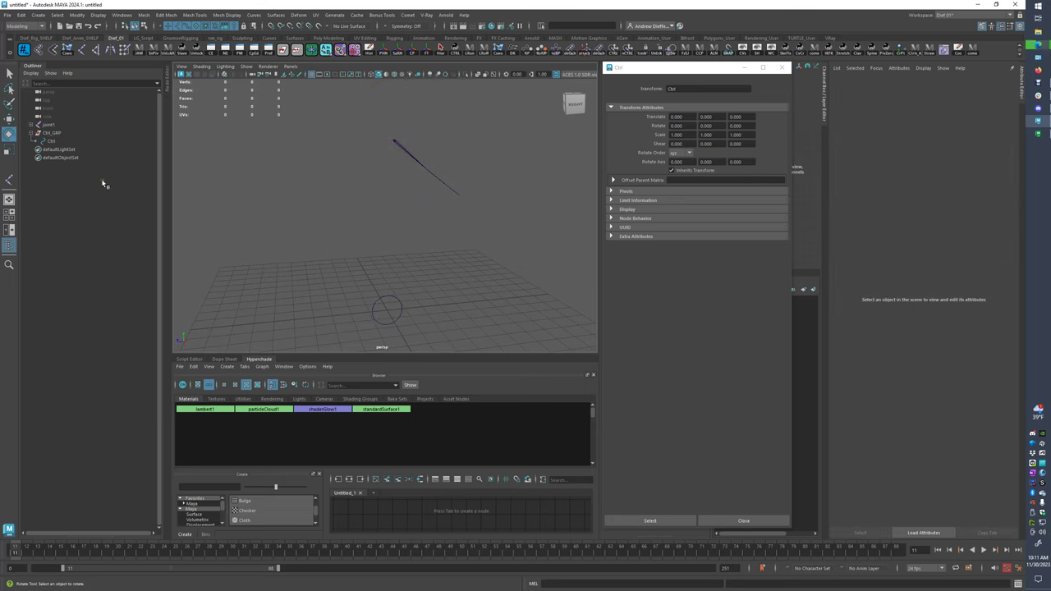
Unparent the Ctrl curve from Ctrl_GRP and close the separate attributes window
left_click(69, 141)
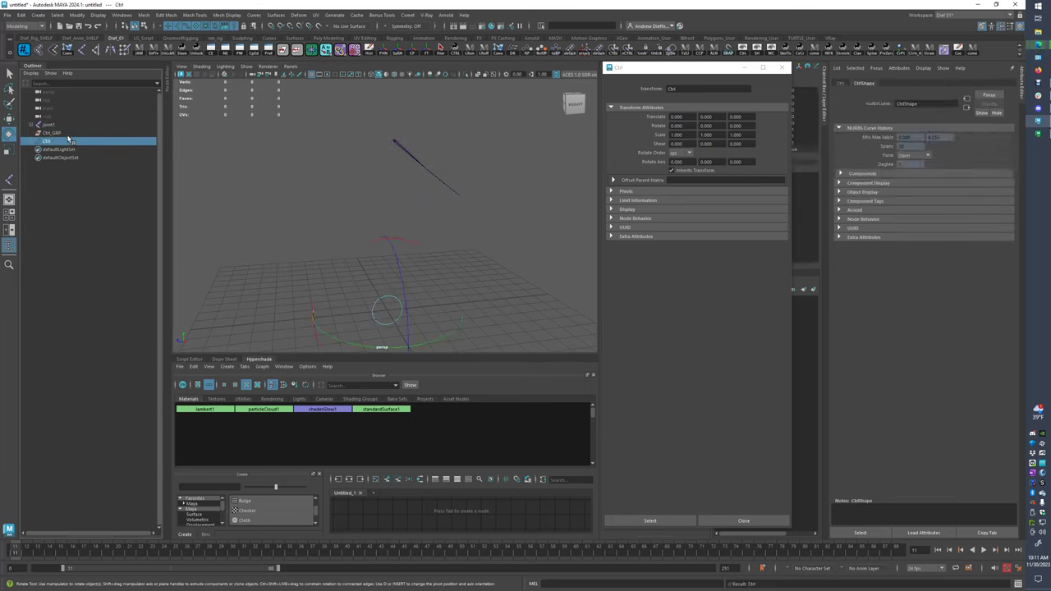
left_click(246, 192)
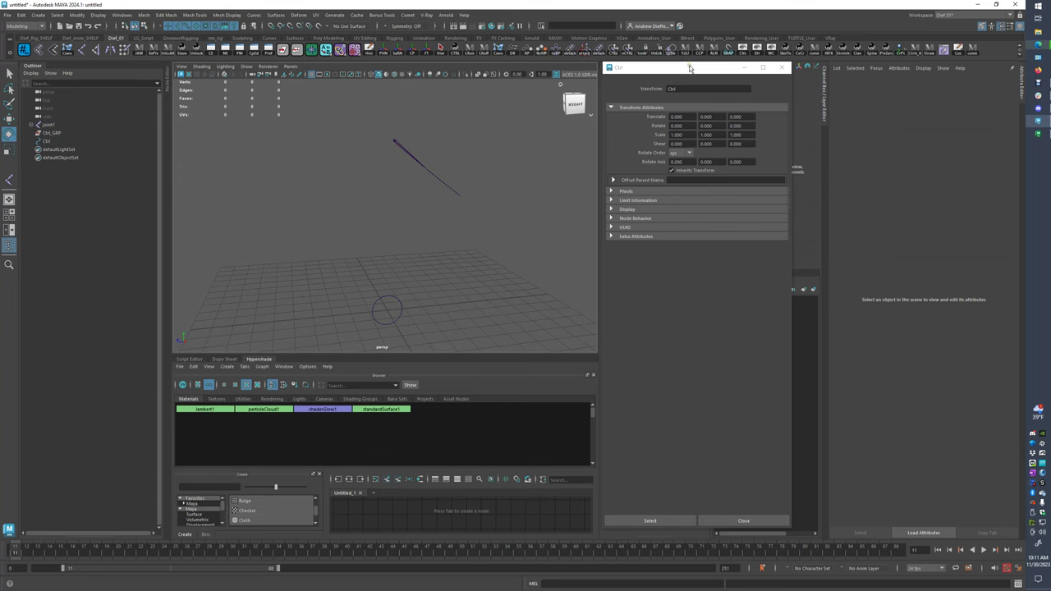
left_click_drag(689, 68, 852, 69)
left_click(948, 66)
Match all transforms of the Ctrl curve to the root joint
left_click(395, 309)
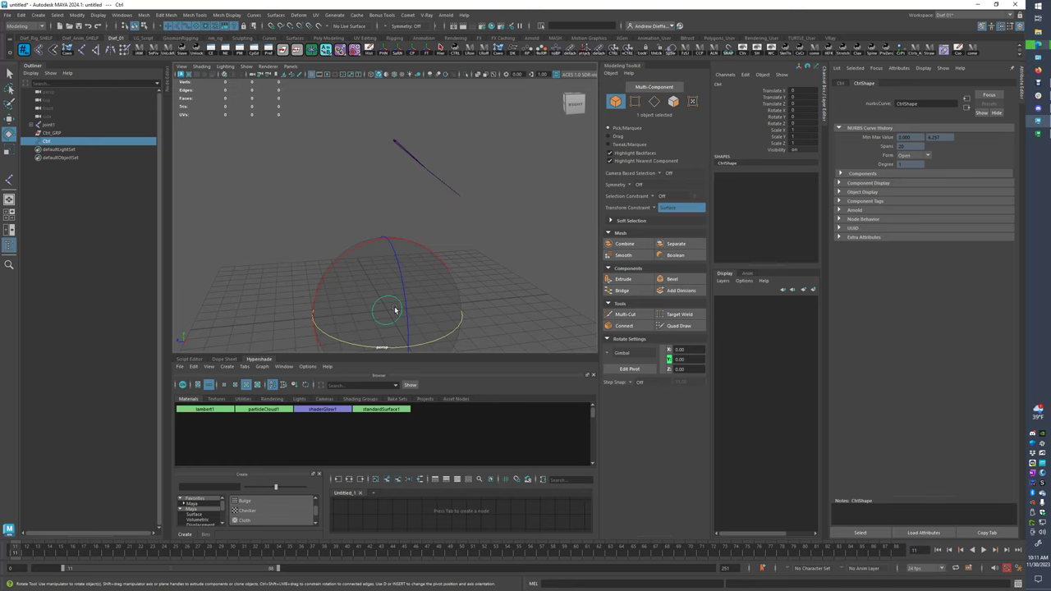
left_click_drag(299, 262, 303, 260, "alt")
left_click(417, 157, "shift")
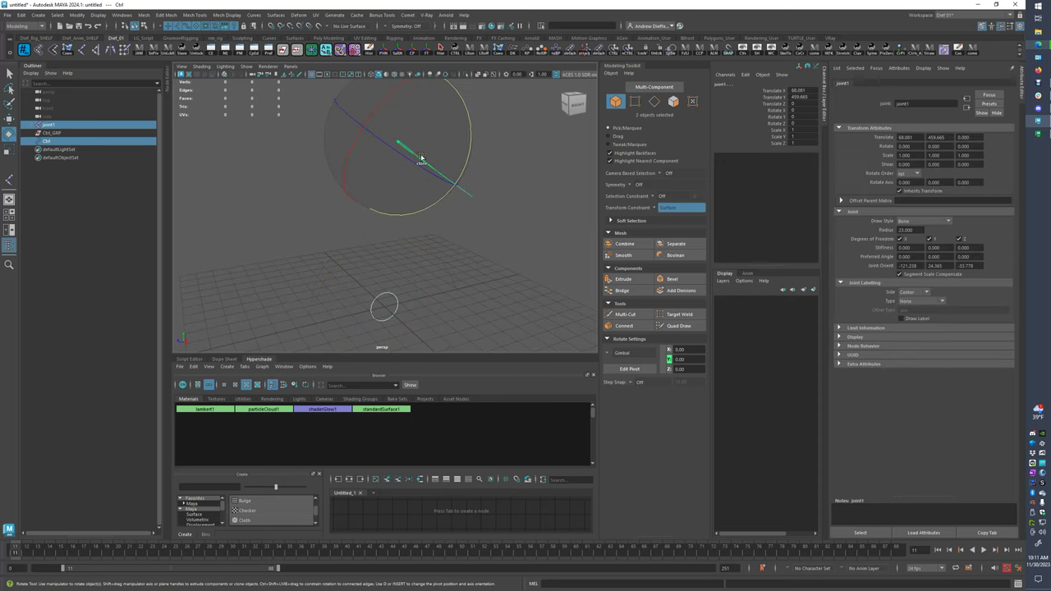
key("space")
left_click(231, 136)
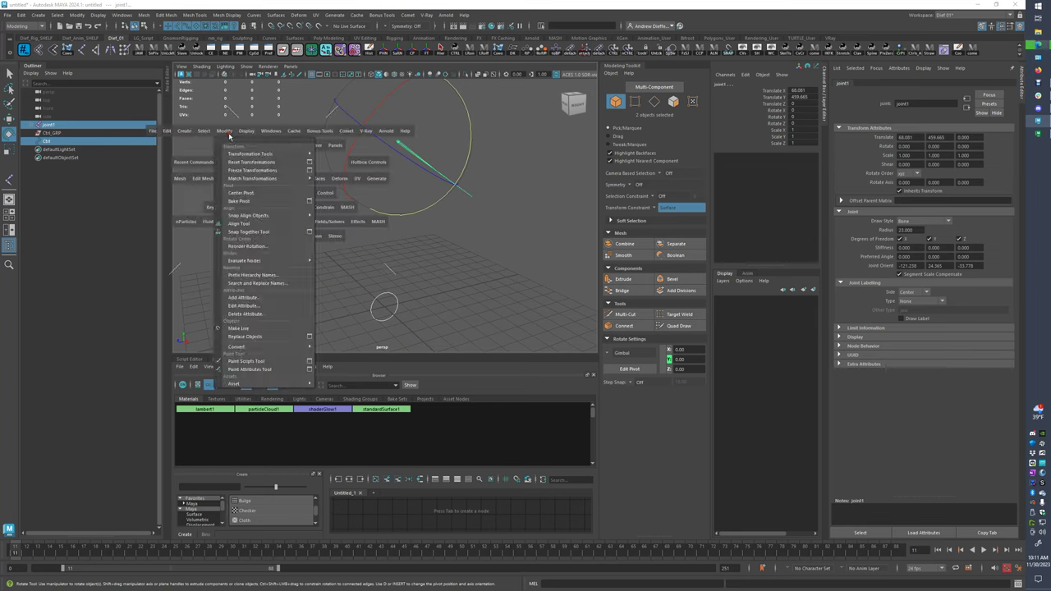
mouse_move(279, 179)
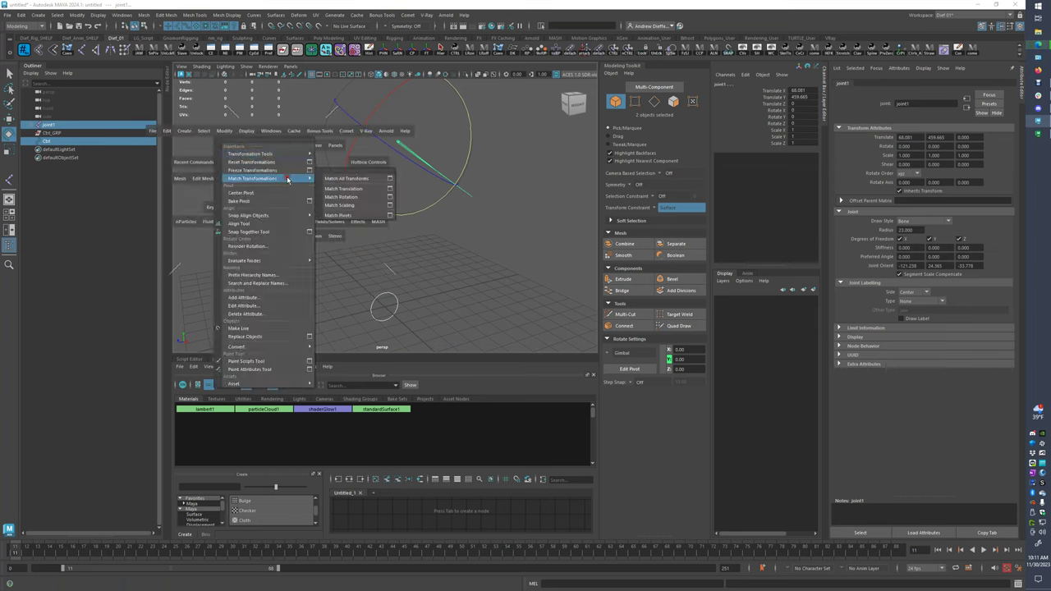
left_click(347, 178)
middle_click_drag(342, 167, 303, 226, "alt")
left_click_drag(311, 226, 419, 206, "alt")
left_click(402, 200)
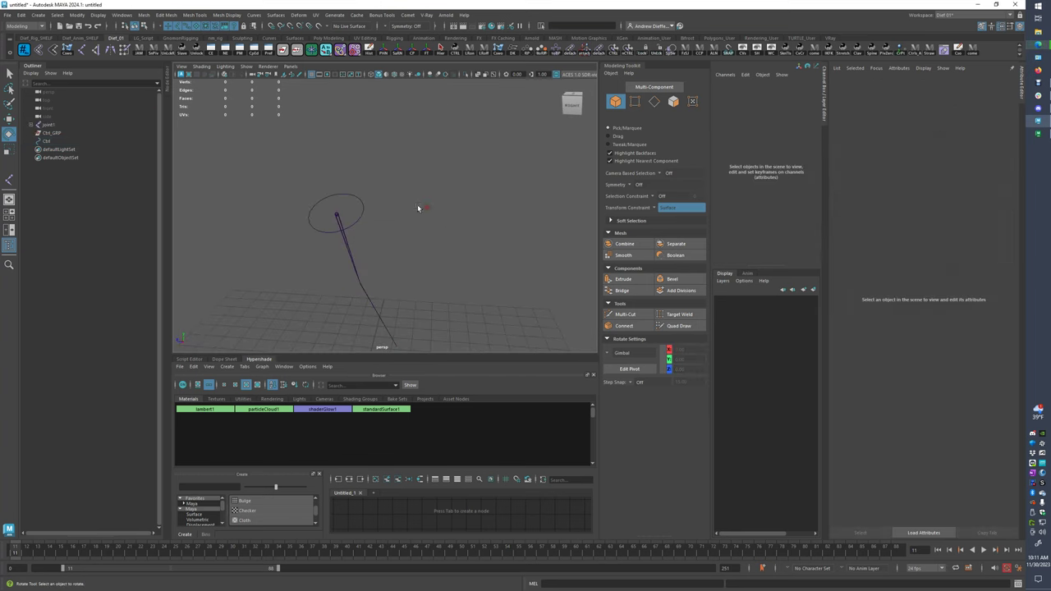
Load the Ctrl curve into a widened Node Editor, separate its transform and shape nodes, and show all attributes of the Ctrl node
left_click(353, 217)
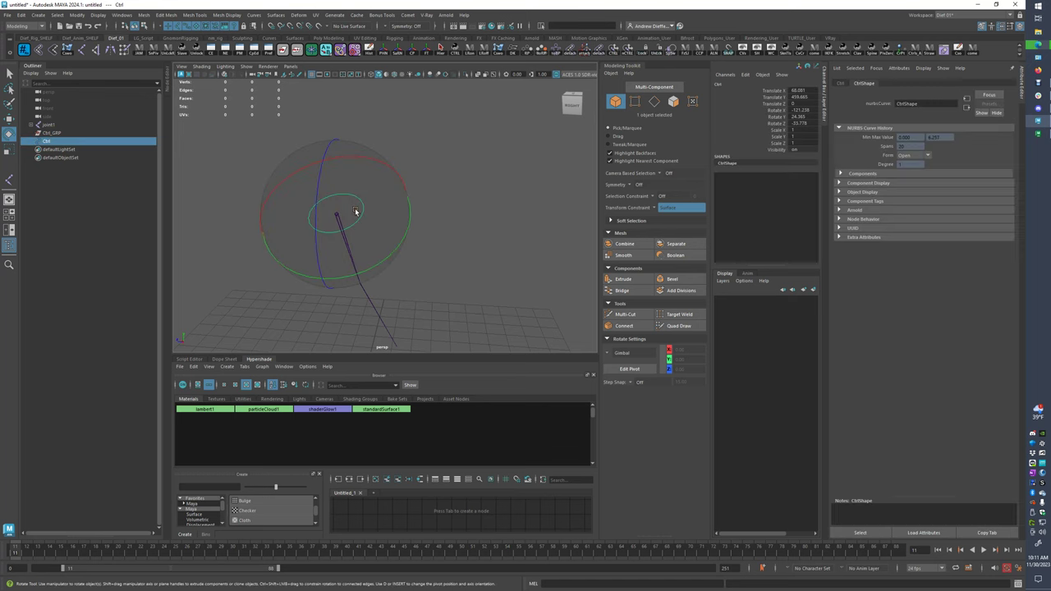
left_click(166, 85)
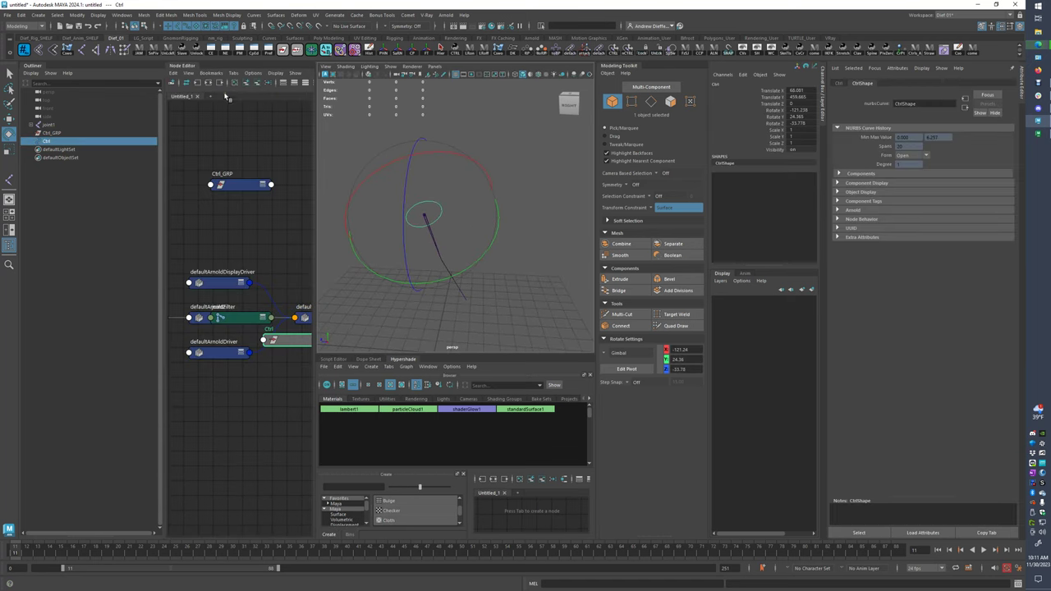
left_click(208, 83)
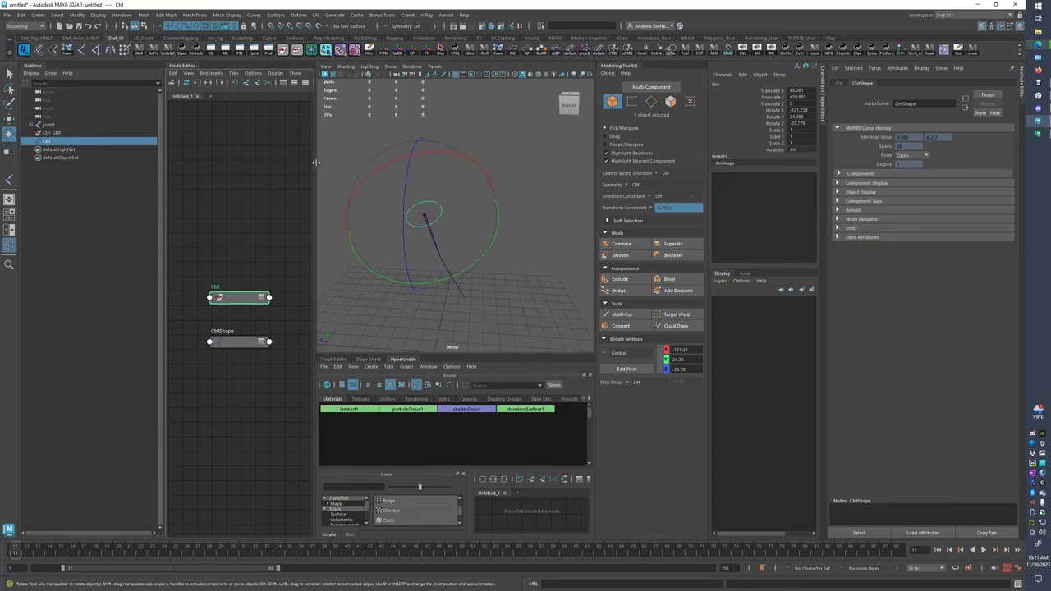
left_click_drag(315, 162, 423, 158)
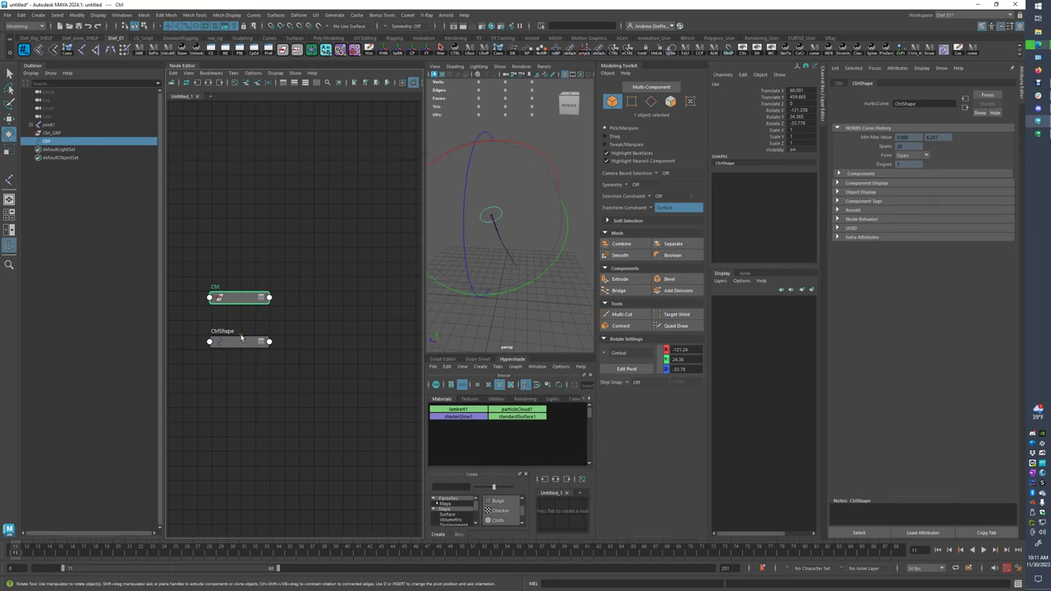
left_click_drag(242, 344, 362, 409)
left_click_drag(239, 298, 279, 180)
key("3")
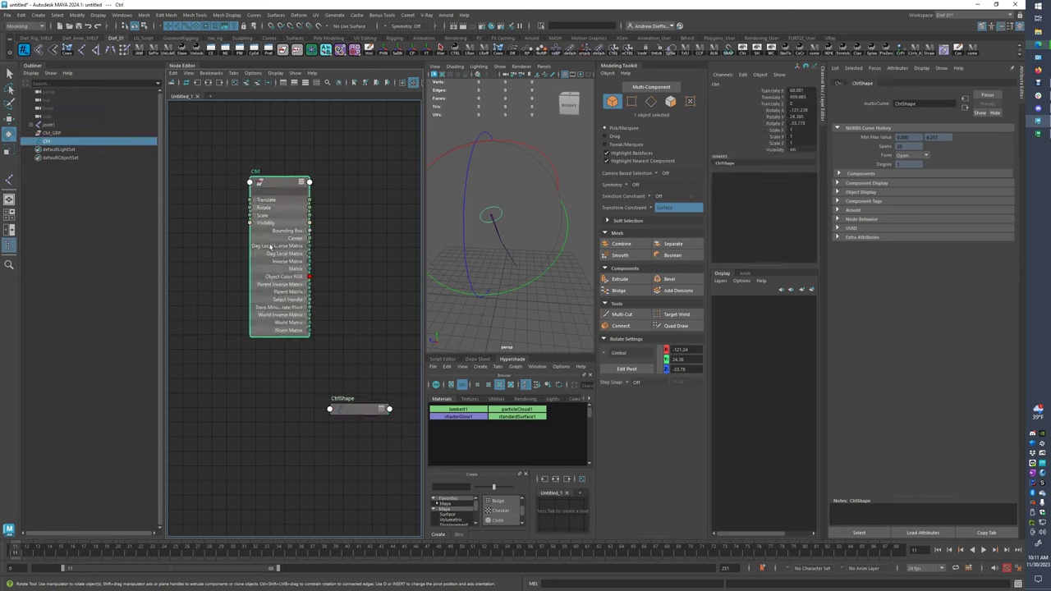
Connect Ctrl's World Matrix to its own Offset Parent Matrix, delete that connection and reselect Ctrl
left_click_drag(310, 325, 259, 183)
scroll(539, 262, "down", 10)
left_click(492, 378)
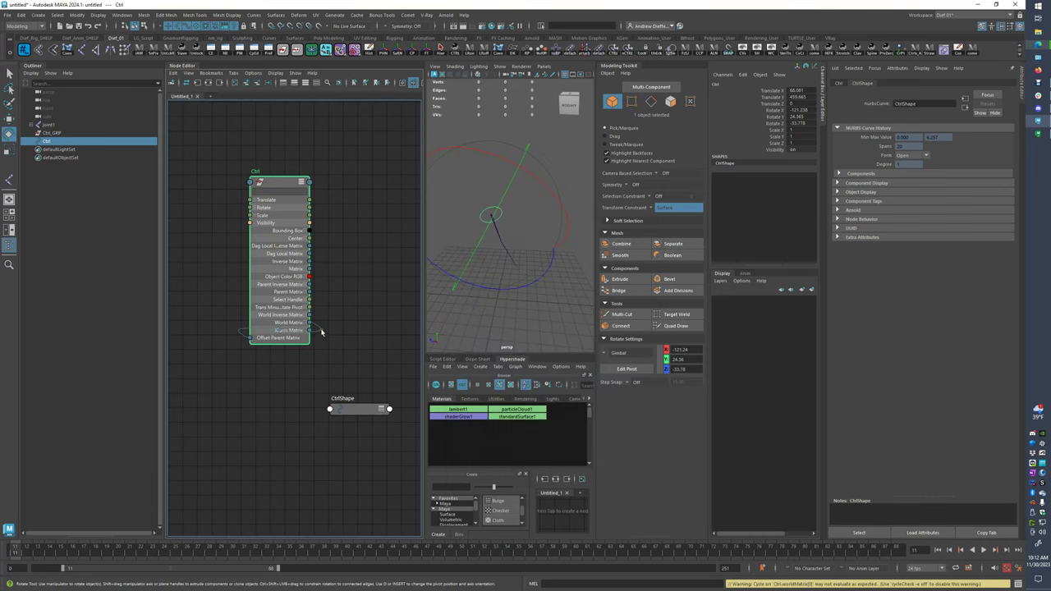
left_click(320, 330)
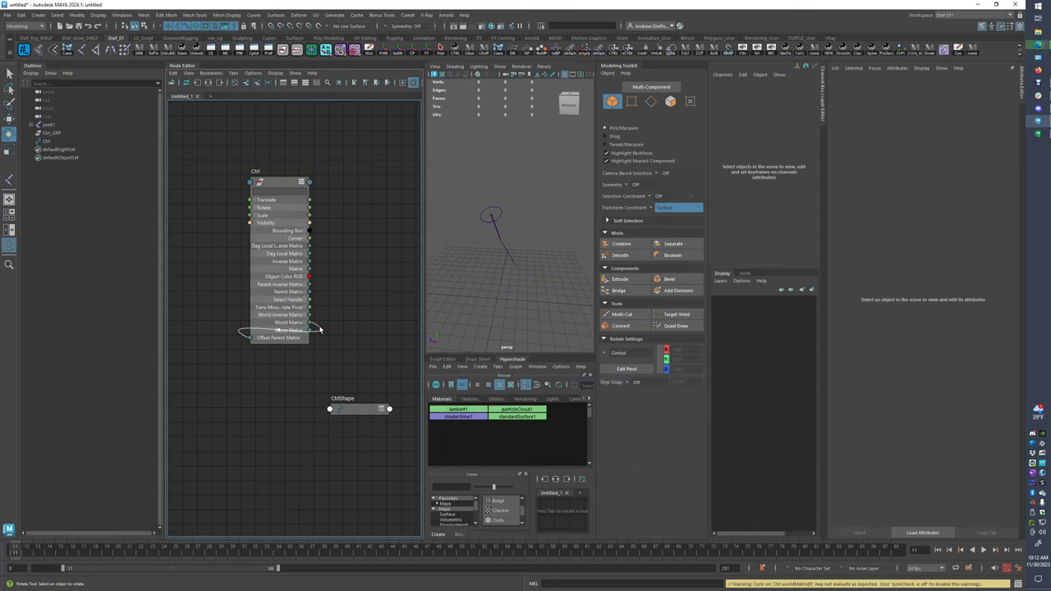
left_click_drag(541, 204, 579, 235)
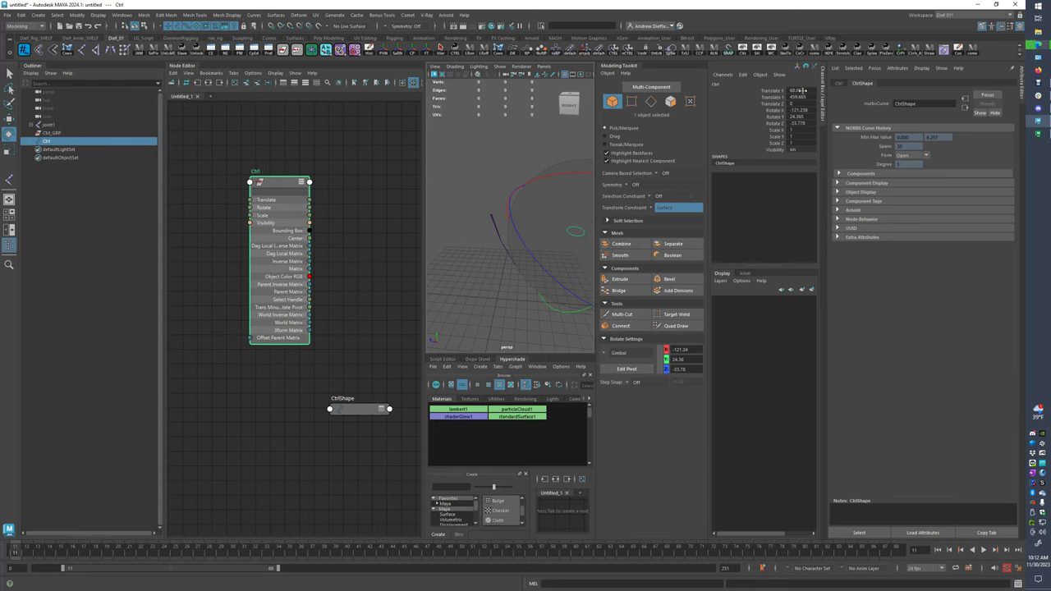
Set all Translate and Rotate values of Ctrl to 0
left_click_drag(802, 91, 826, 124)
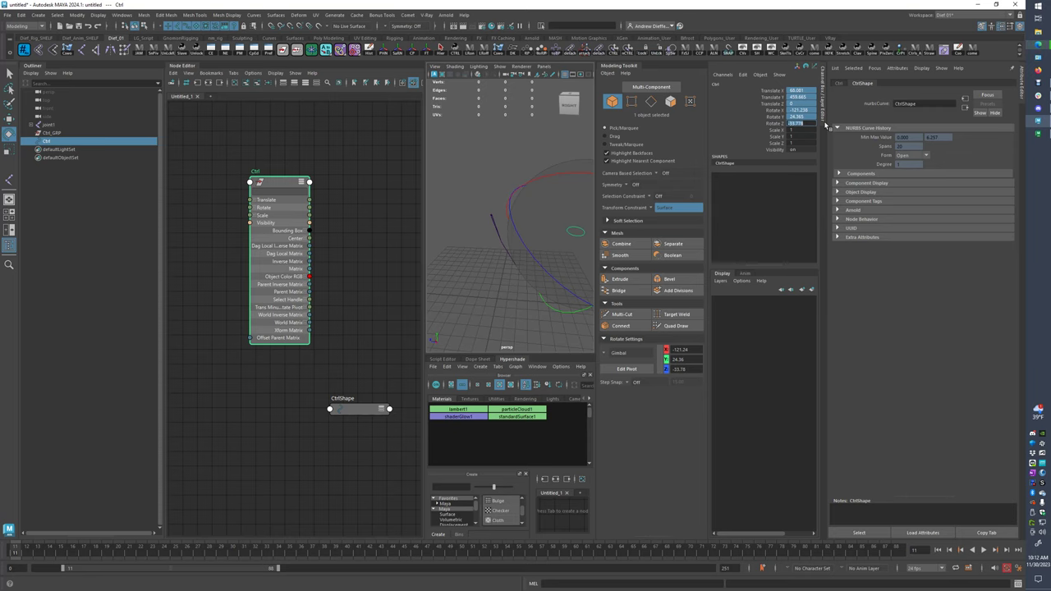
type("0")
key("Return")
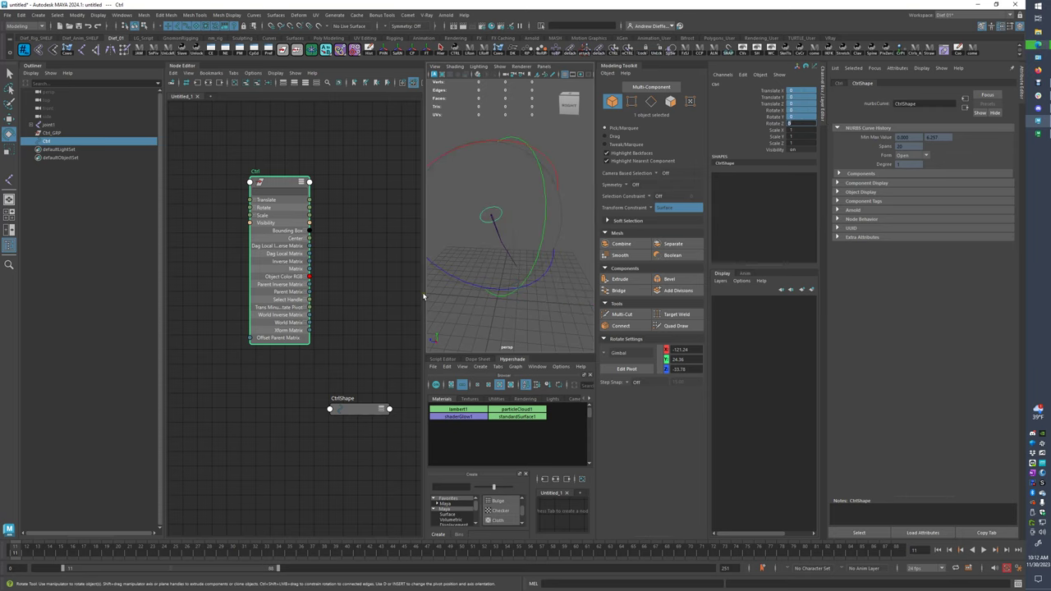
Narrow the Node Editor and collapse the Modeling Toolkit to enlarge the viewport around the control
left_click_drag(424, 293, 289, 293)
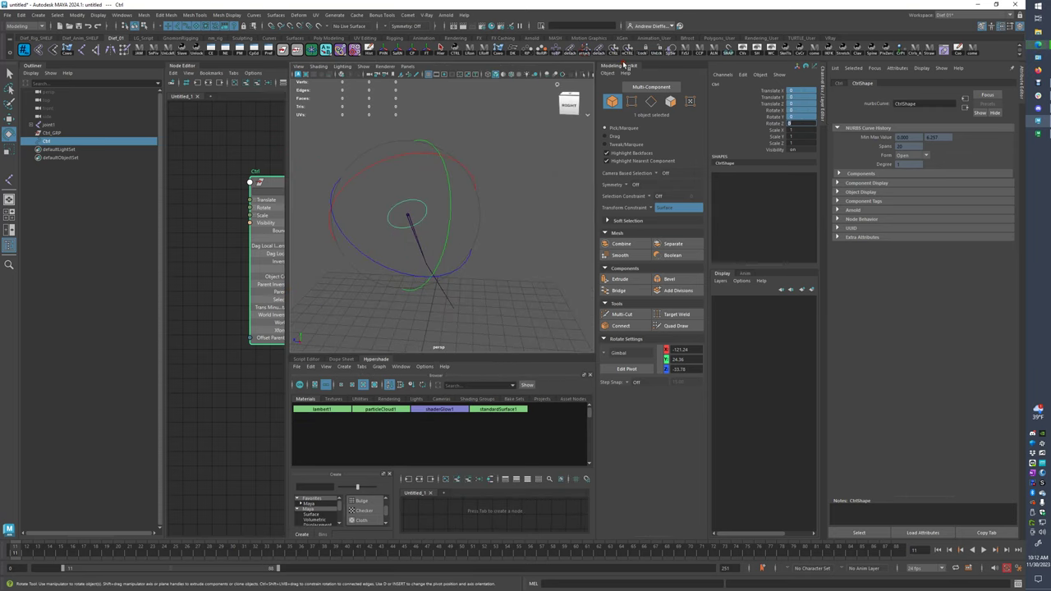
double_click(624, 66)
scroll(447, 226, "up", 3)
left_click_drag(447, 226, 496, 217, "alt")
Examine Ctrl's move and rotate axes, its transform attributes and the values stored in its Offset Parent Matrix
key("w")
left_click_drag(510, 289, 522, 256, "alt")
left_click(535, 254)
left_click_drag(398, 127, 521, 264)
key("e")
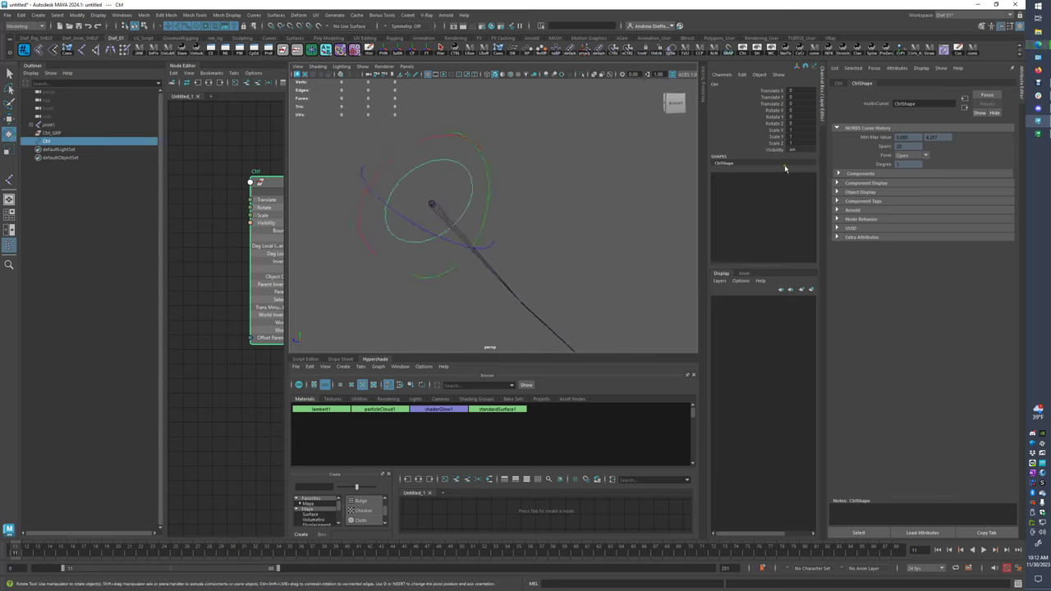
left_click(835, 83)
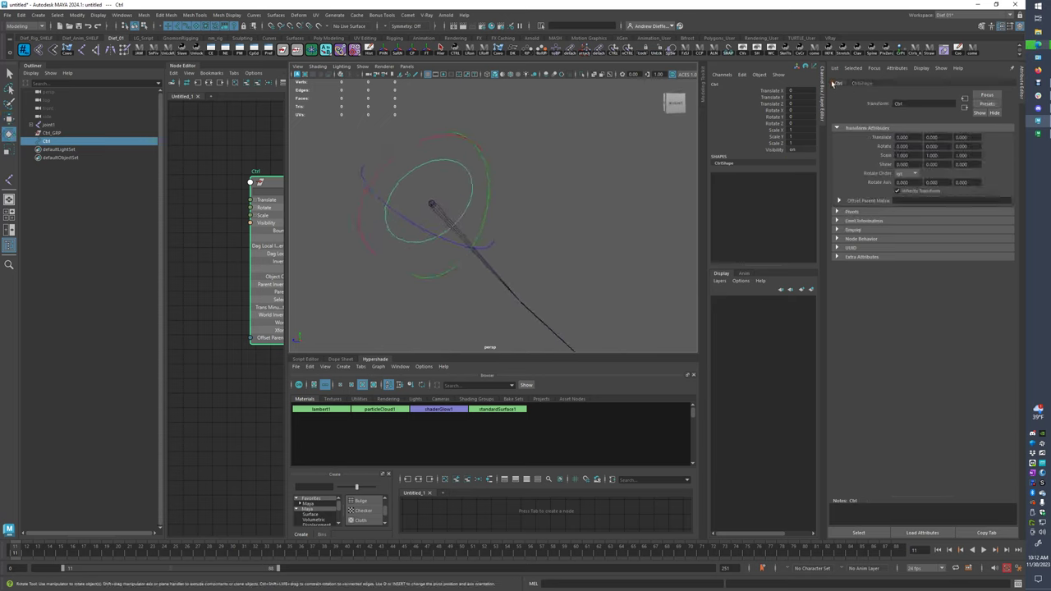
left_click(839, 201)
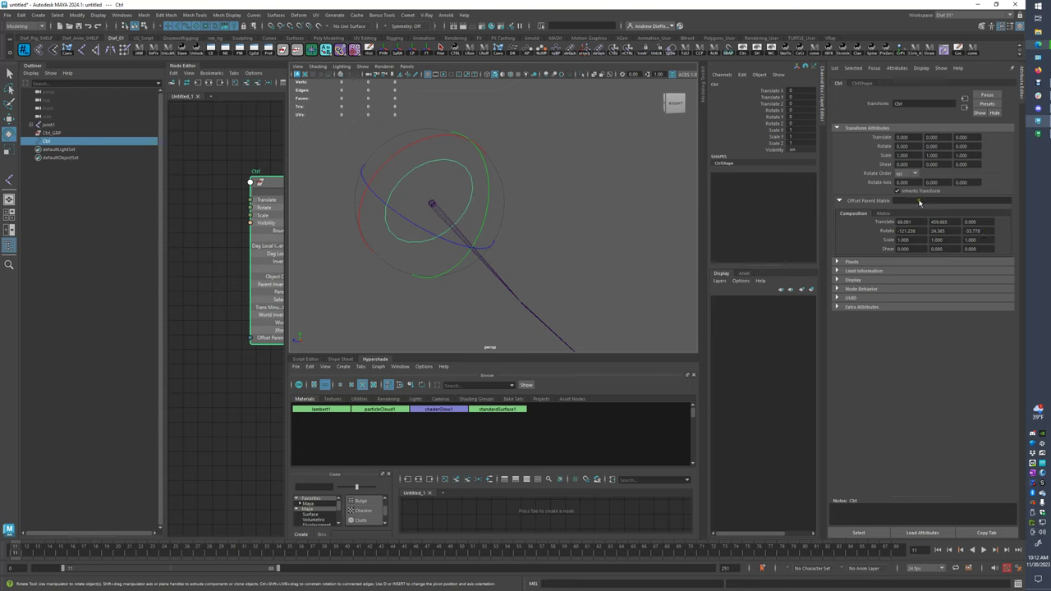
left_click(638, 227)
left_click(470, 179)
left_click(596, 238)
Rotate the root joint about -37 degrees in X and -38 degrees in Z, and freeze its transforms
left_click(480, 272)
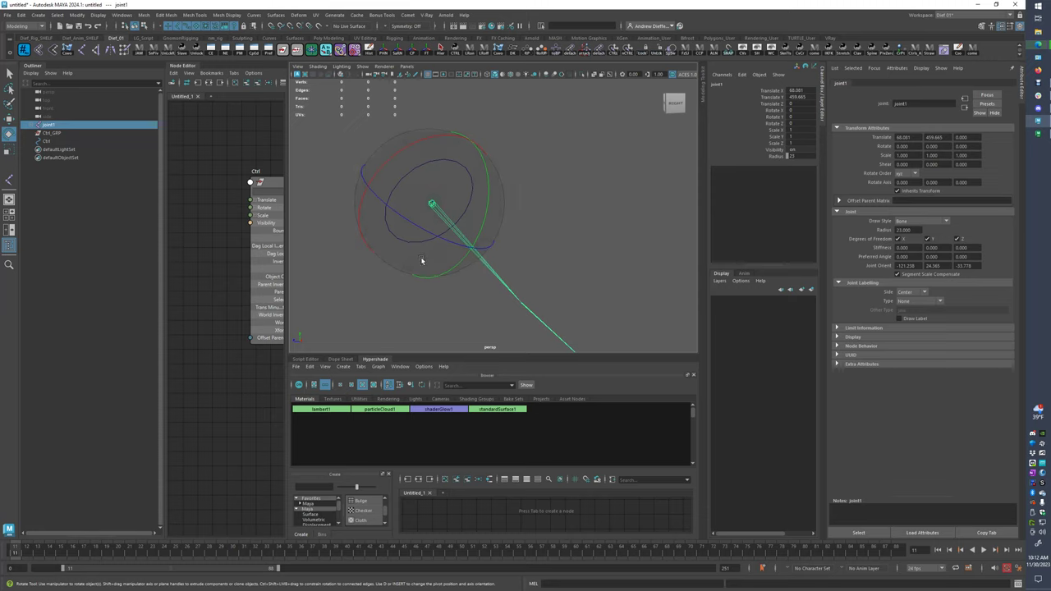
left_click_drag(424, 235, 434, 279)
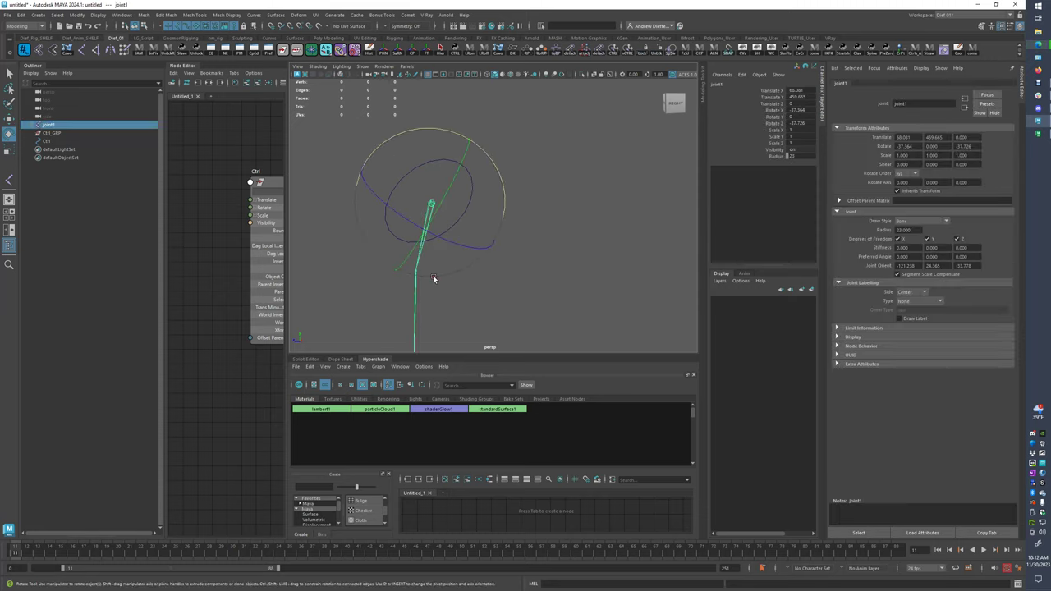
left_click(430, 51)
left_click(562, 148)
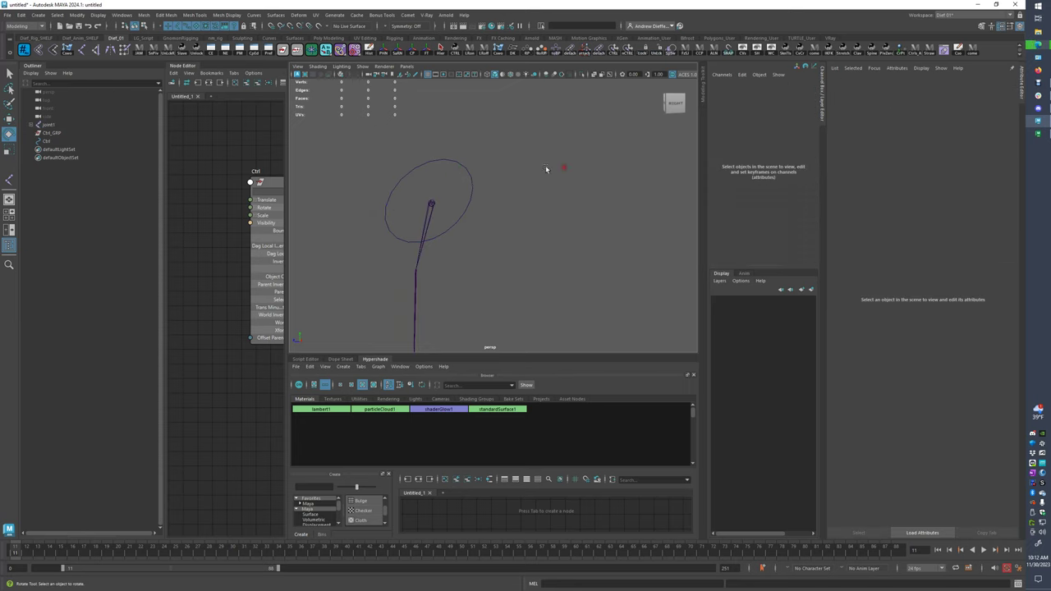
Match all transforms of Ctrl to the re-oriented root joint and reselect Ctrl
left_click(480, 194)
key("w")
left_click(422, 251, "shift")
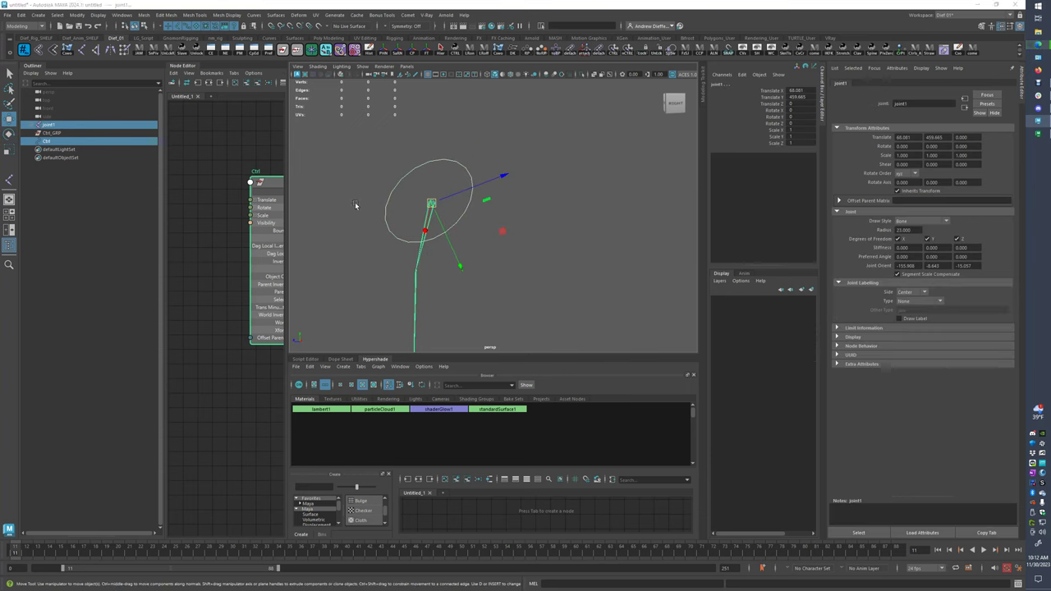
key("space")
left_click(291, 171)
mouse_move(336, 217)
left_click(423, 218)
left_click(531, 267)
left_click(469, 164)
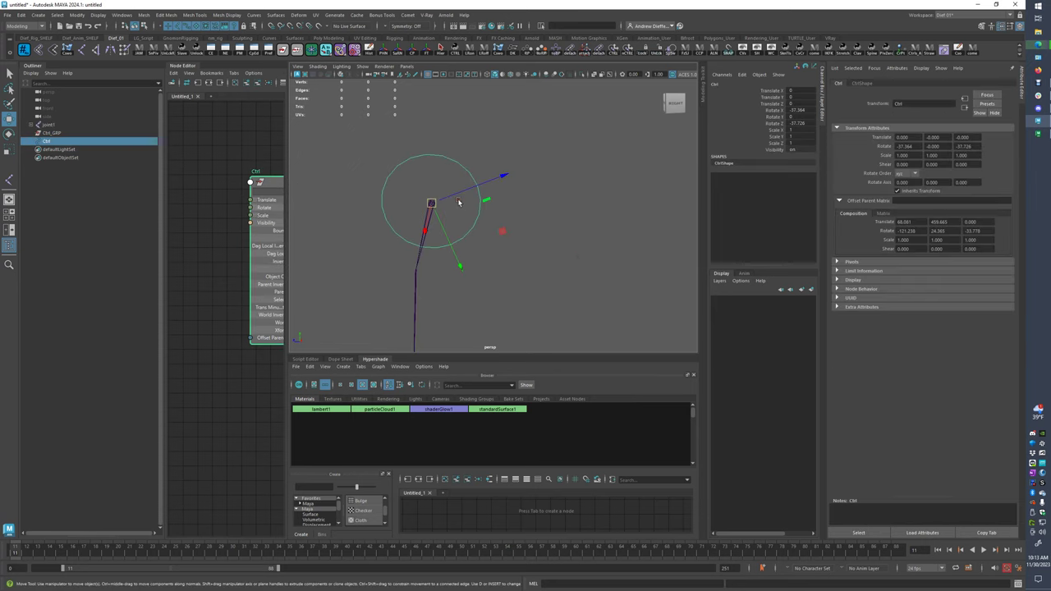
Compare the rotation axes and transform values of Ctrl and the root joint
key("e")
left_click_drag(531, 223, 552, 230, "alt")
left_click(446, 244)
left_click(439, 247)
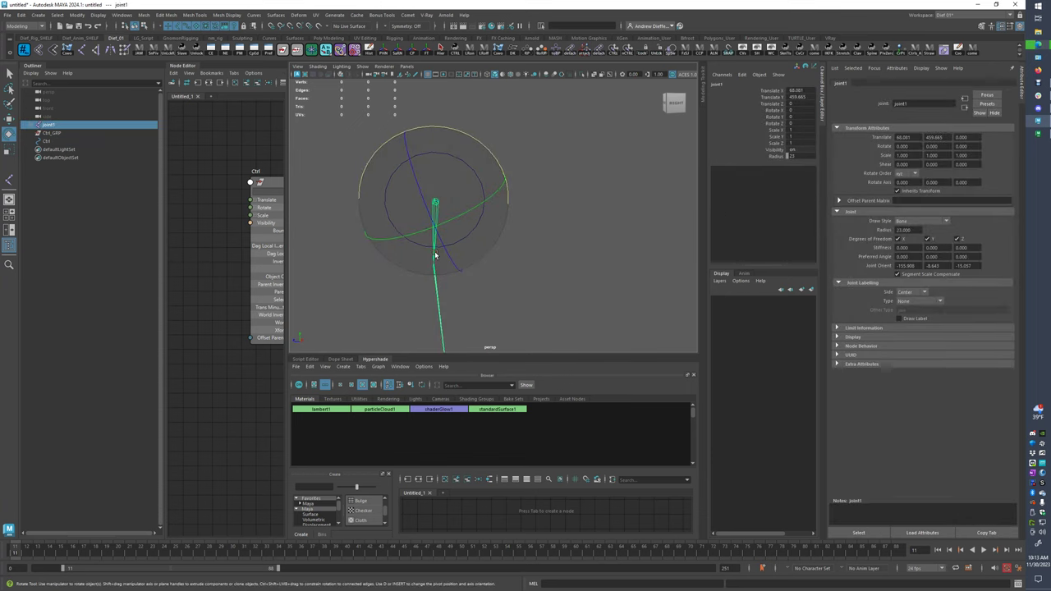
left_click_drag(471, 259, 429, 226, "alt")
left_click(444, 234)
left_click_drag(495, 270, 517, 264, "alt")
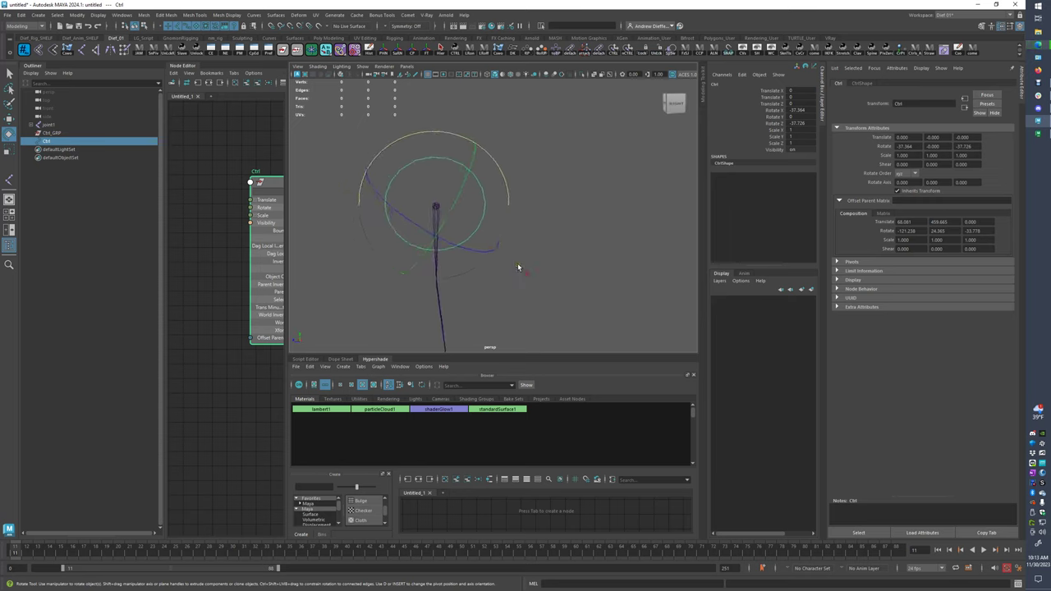
Freeze the transforms of Ctrl
left_click(428, 48)
left_click_drag(511, 195, 455, 242, "alt")
left_click(529, 220)
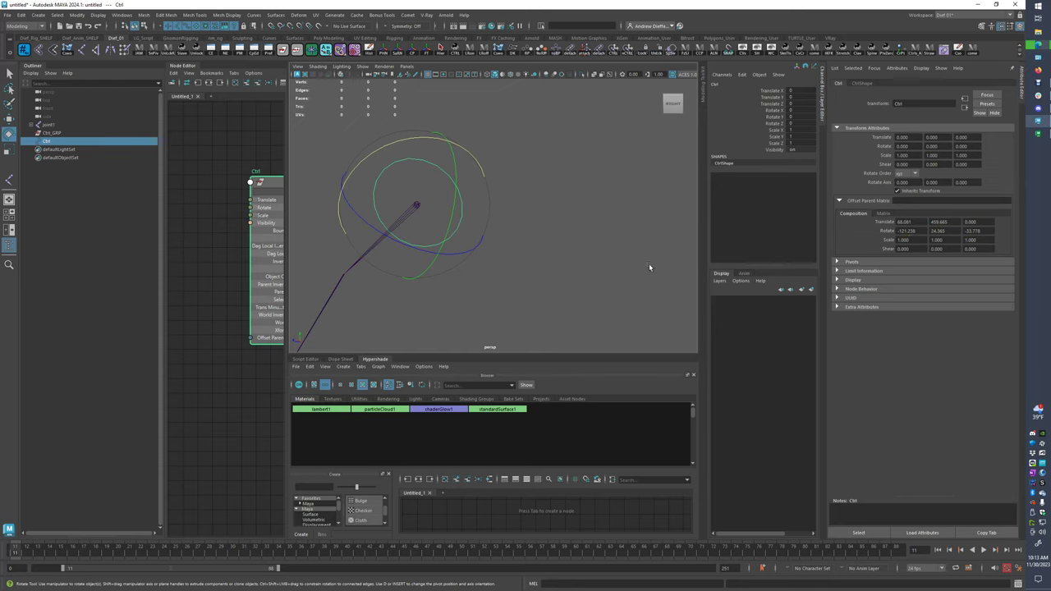
Connect the frozen Ctrl's World Matrix to its Offset Parent Matrix, delete the connection and reselect Ctrl
middle_click_drag(249, 259, 198, 243)
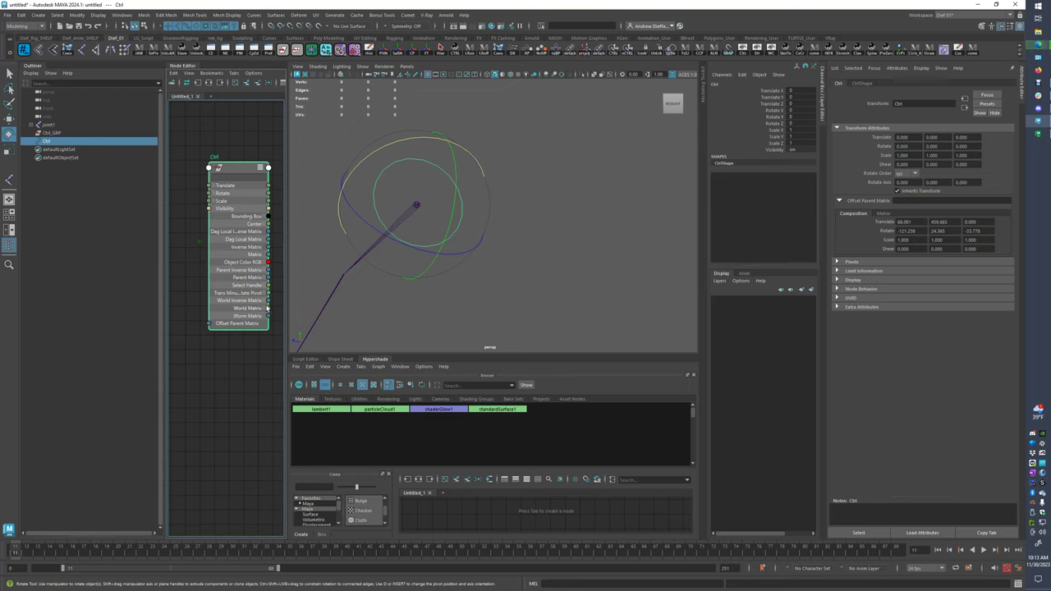
left_click_drag(265, 311, 207, 169)
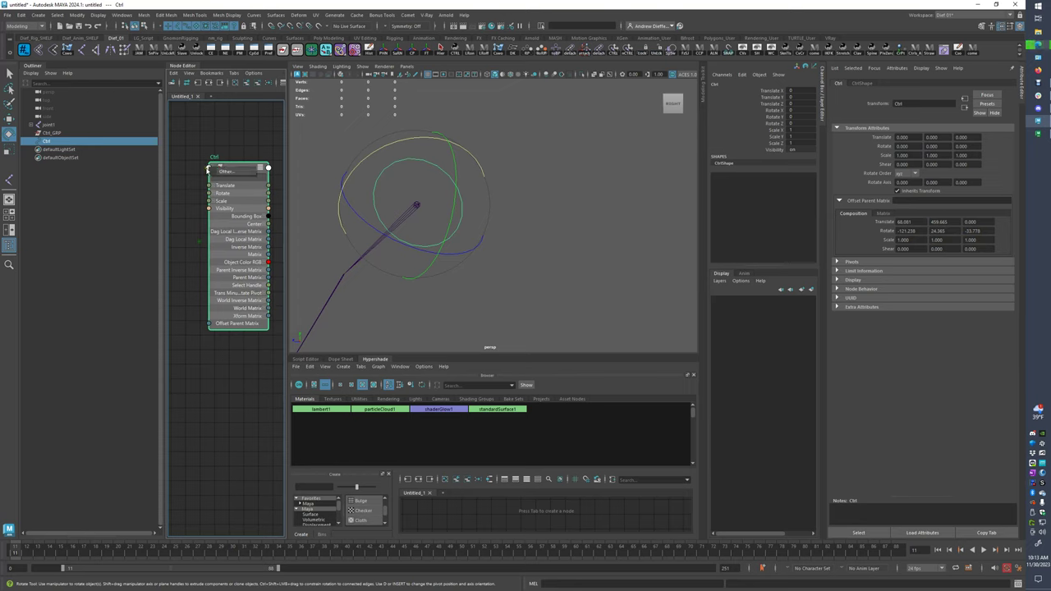
scroll(546, 403, "down", 3)
left_click(504, 444)
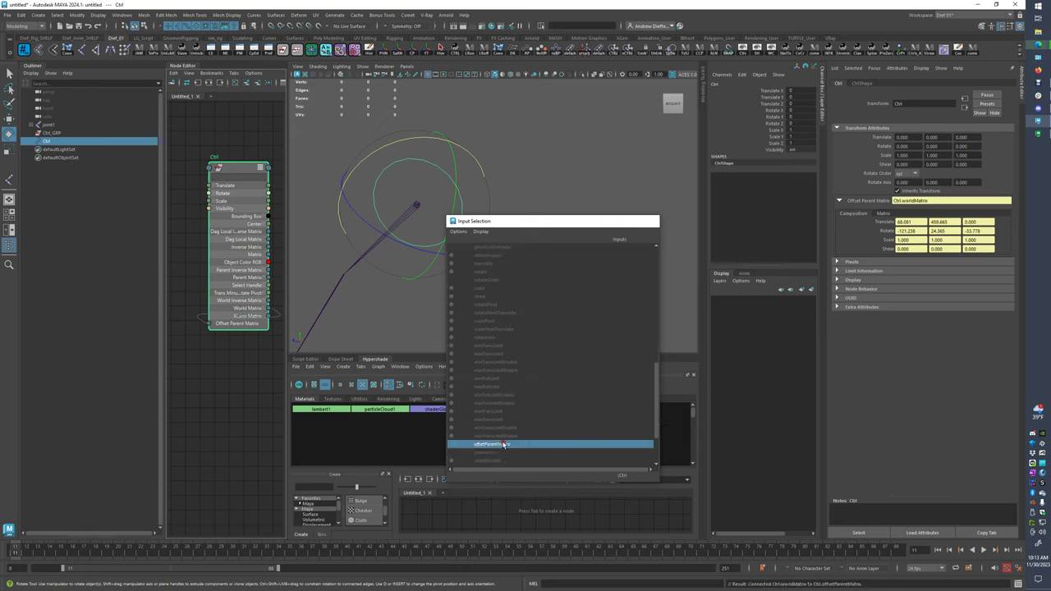
left_click(204, 315)
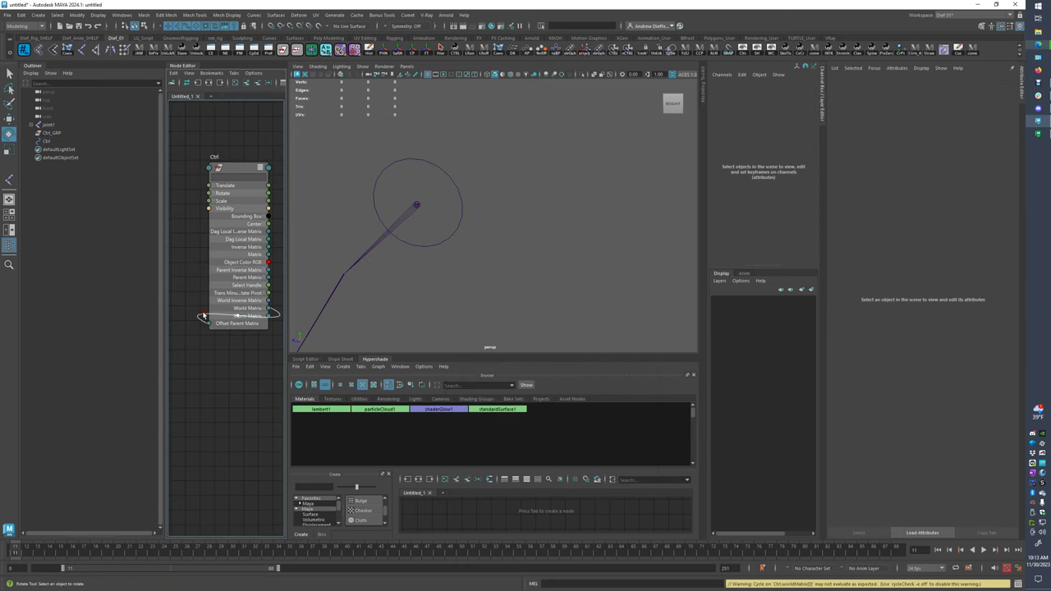
key("Delete")
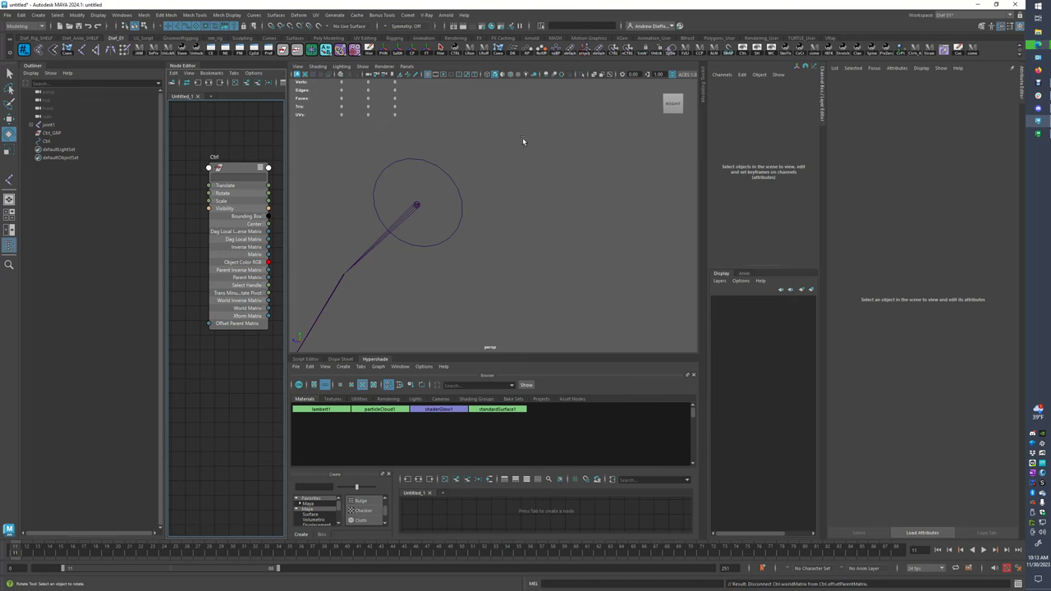
left_click_drag(516, 150, 445, 215)
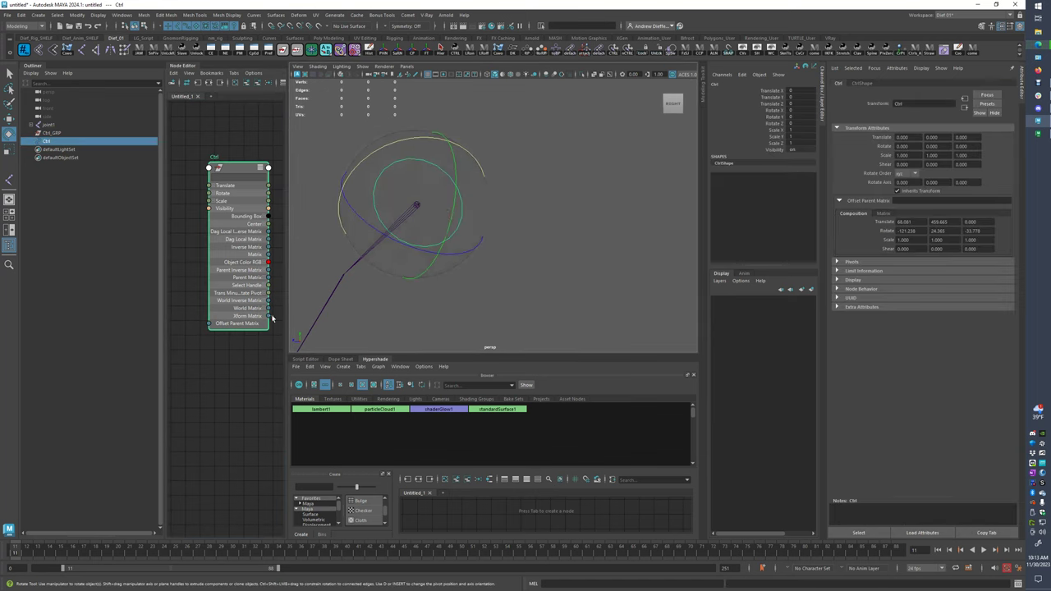
Repeat the World Matrix to Offset Parent Matrix connection on Ctrl, inspect its axes, and remove the connection again
left_click_drag(269, 310, 208, 167)
left_click(224, 170)
scroll(517, 365, "down", 5)
scroll(501, 378, "down", 5)
left_click(492, 379)
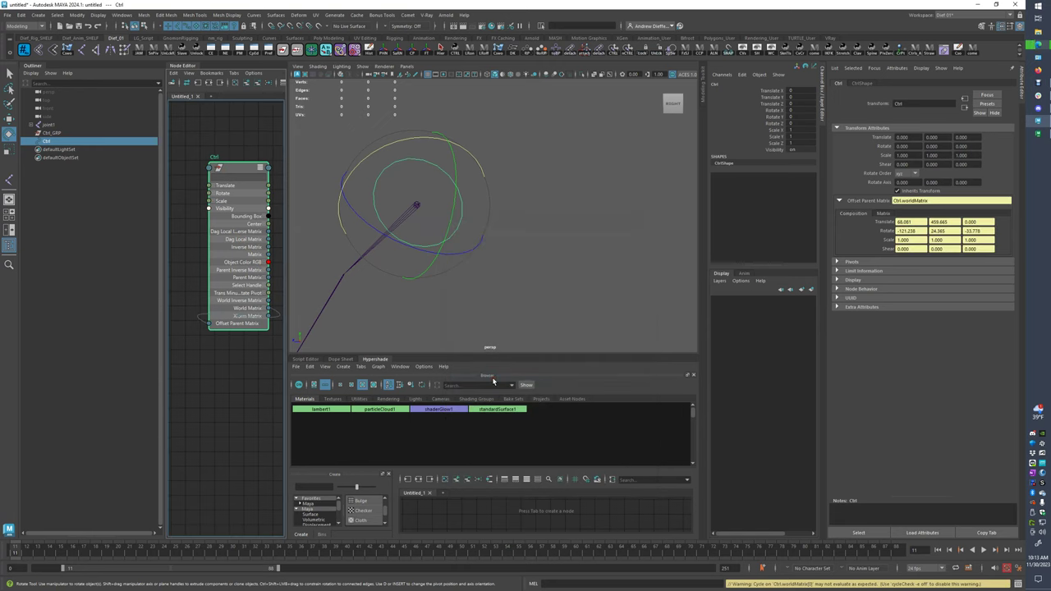
left_click_drag(441, 292, 465, 295, "alt")
left_click(574, 303)
left_click(493, 195)
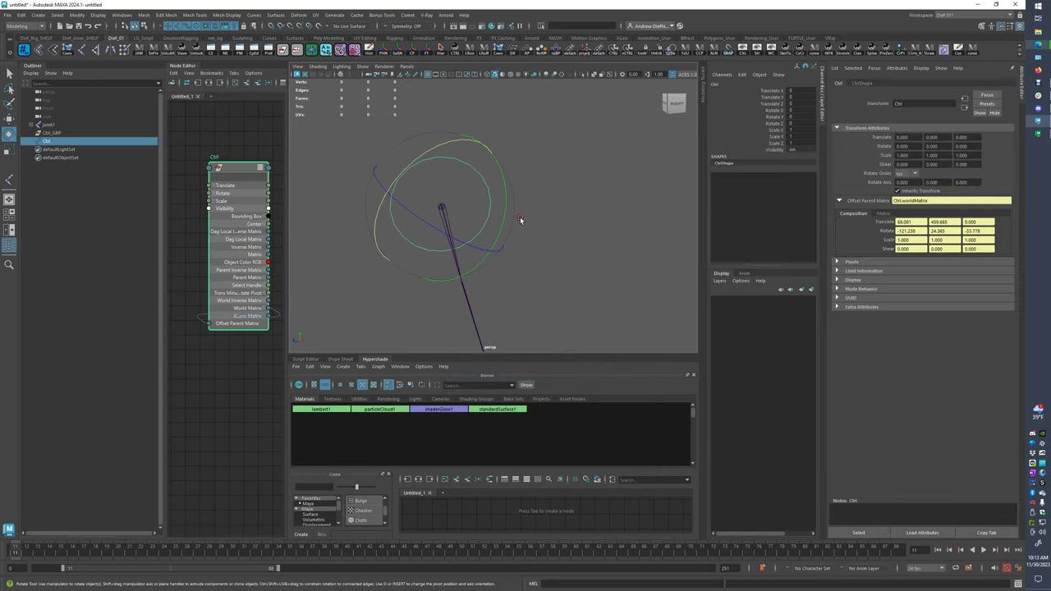
left_click(205, 317)
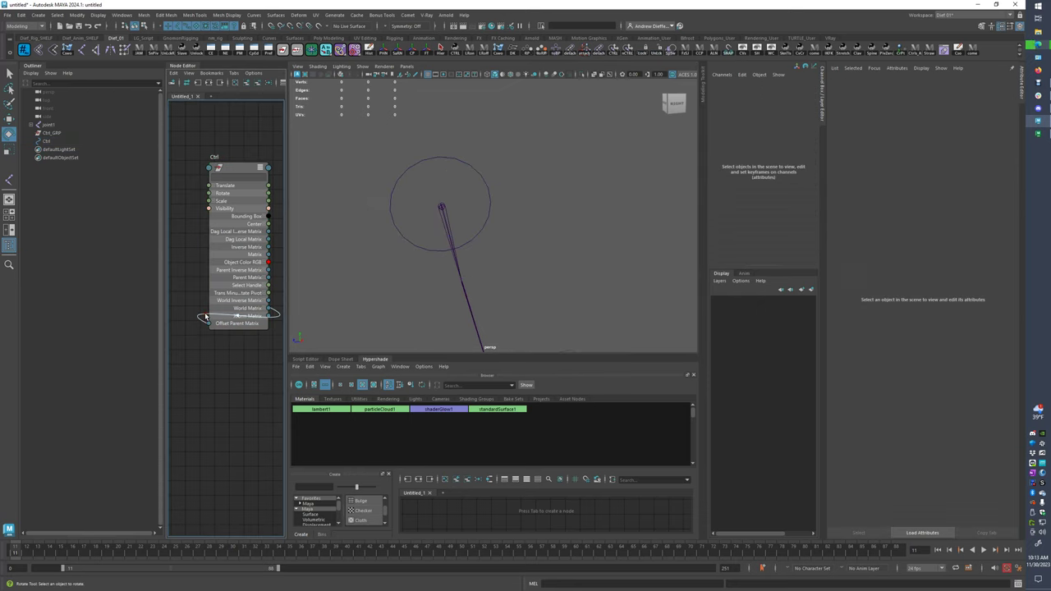
left_click_drag(556, 200, 469, 223)
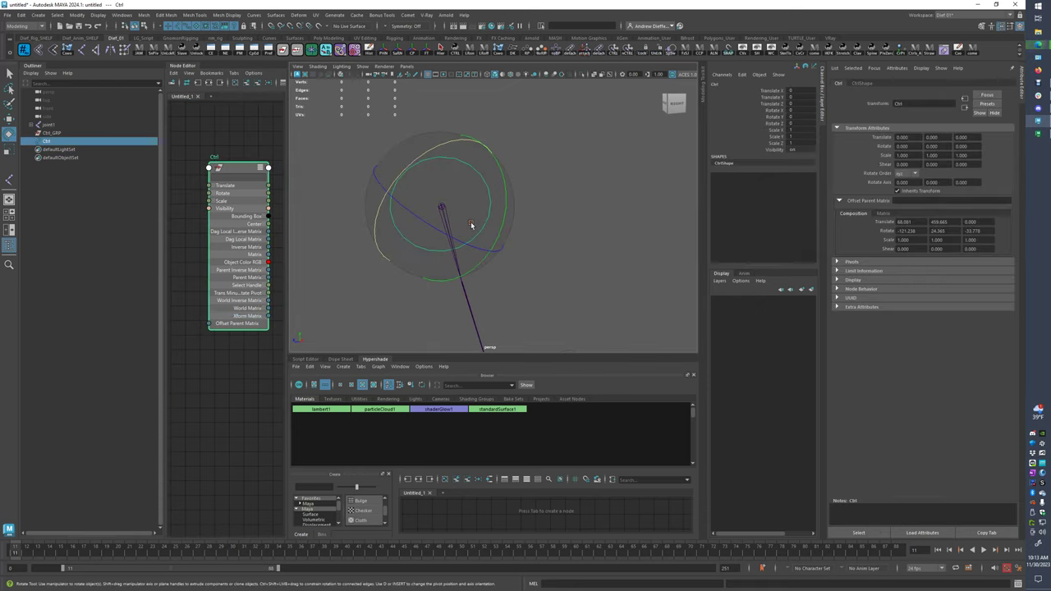
Undo the repeated matrix connections and the freeze on Ctrl, stepping back and forth to the state before its transforms were frozen
left_click_drag(588, 240, 557, 237, "alt")
key("ctrl+z")
key("ctrl+z")
key("ctrl+z")
key("ctrl+z")
key("ctrl+z")
key("ctrl+z")
key("ctrl+z")
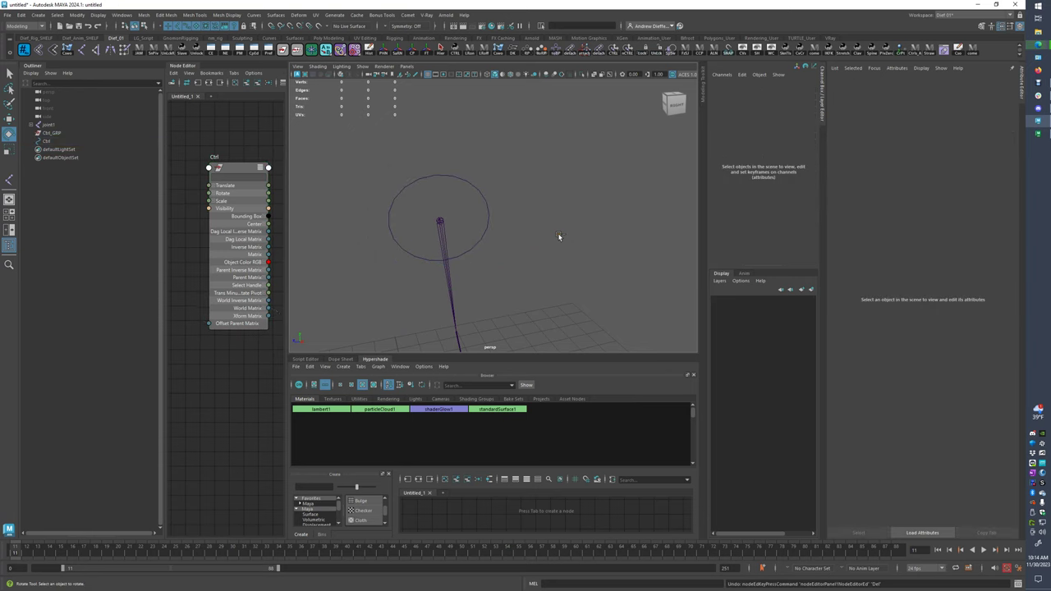
left_click(557, 234)
key("shift+z")
key("ctrl+z")
key("shift+z")
key("ctrl+z")
key("shift+z")
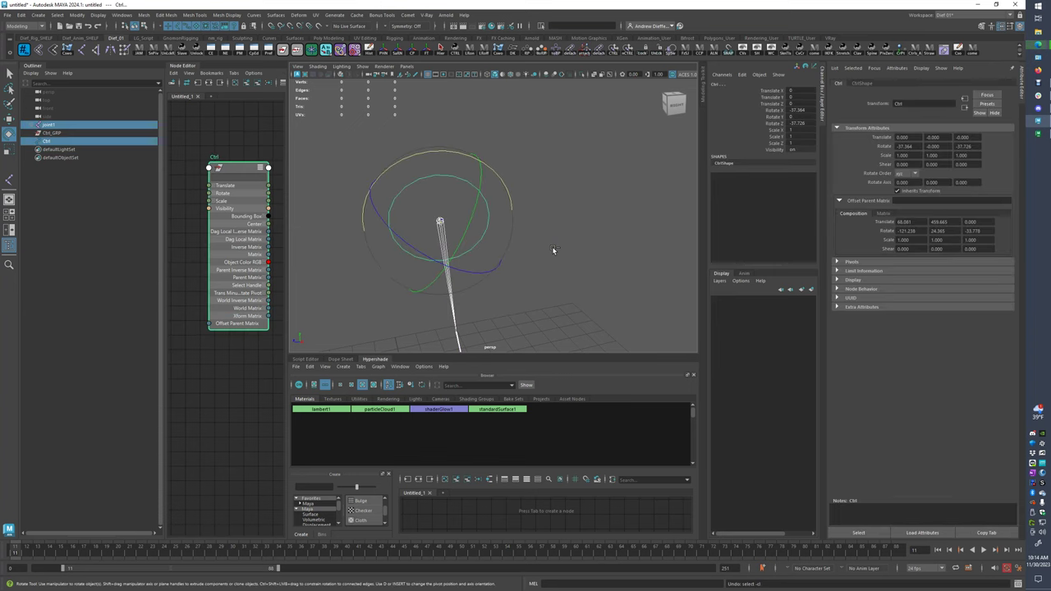